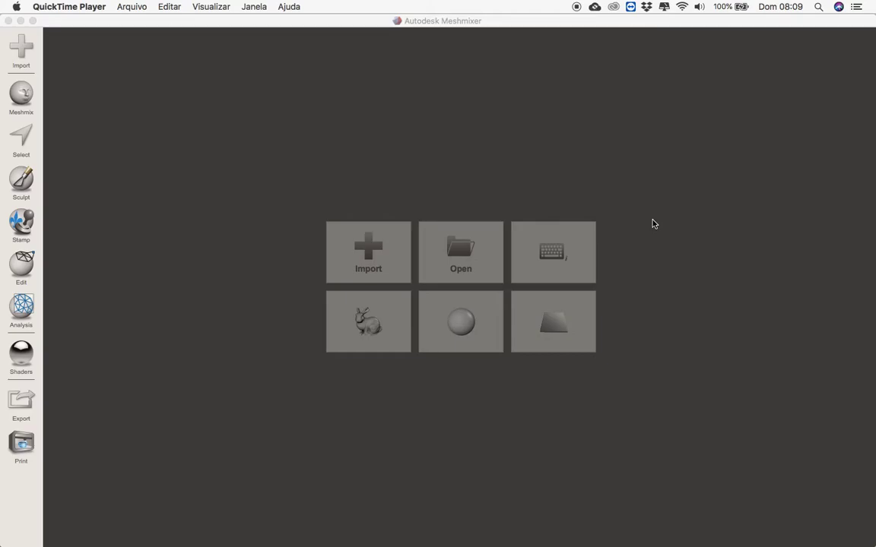
Import the sample bunny model into the empty scene
{"action": "left_click", "coordinate": [368, 323]}
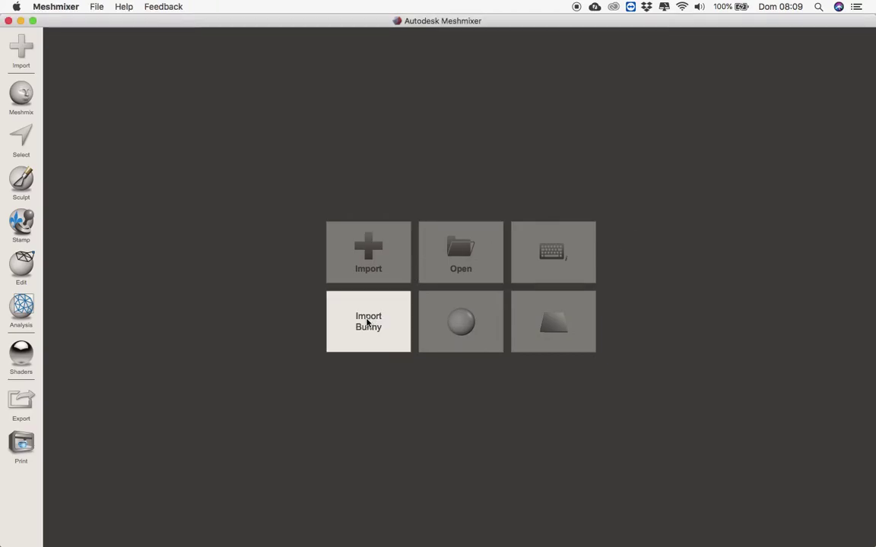
{"action": "right_click_drag", "start_coordinate": [592, 358], "coordinate": [502, 355]}
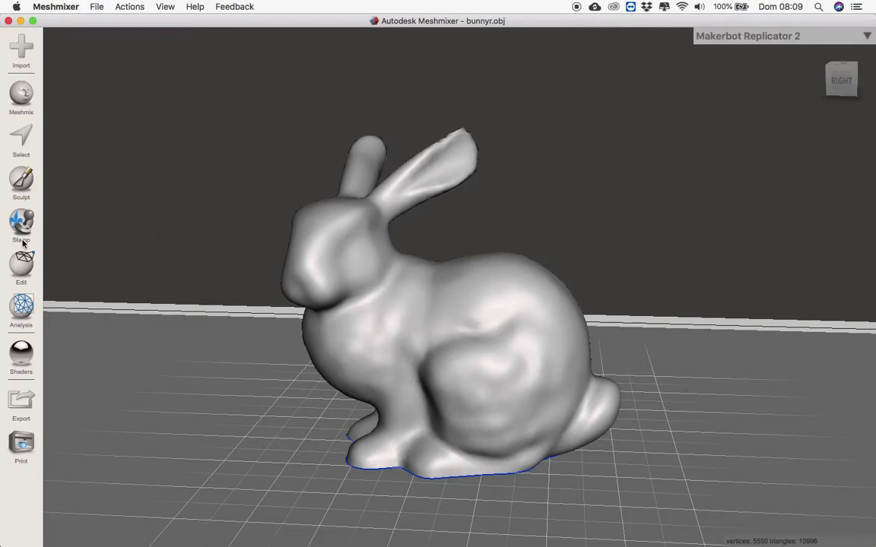
Position a Plane Cut diagonally through the bunny's neck, tilted about 45 degrees to divide the head from the body
{"action": "left_click", "coordinate": [32, 271]}
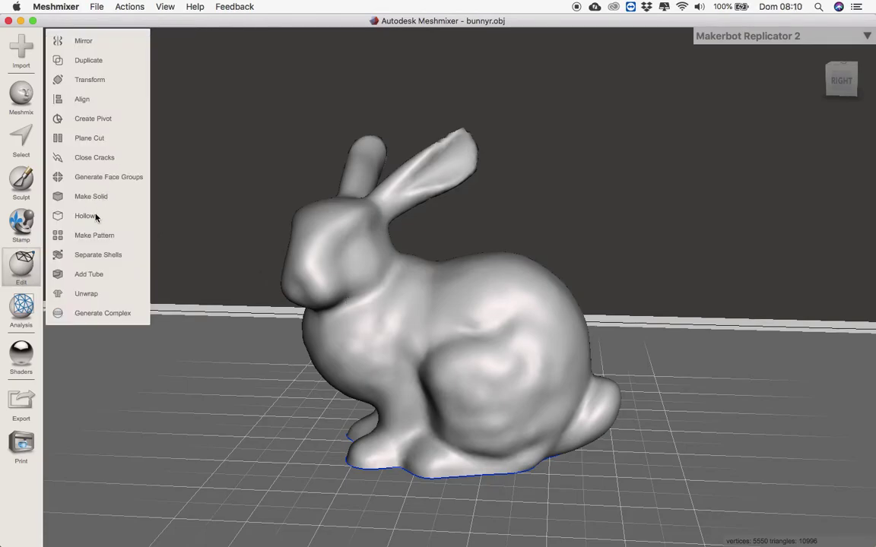
{"action": "left_click", "coordinate": [92, 138]}
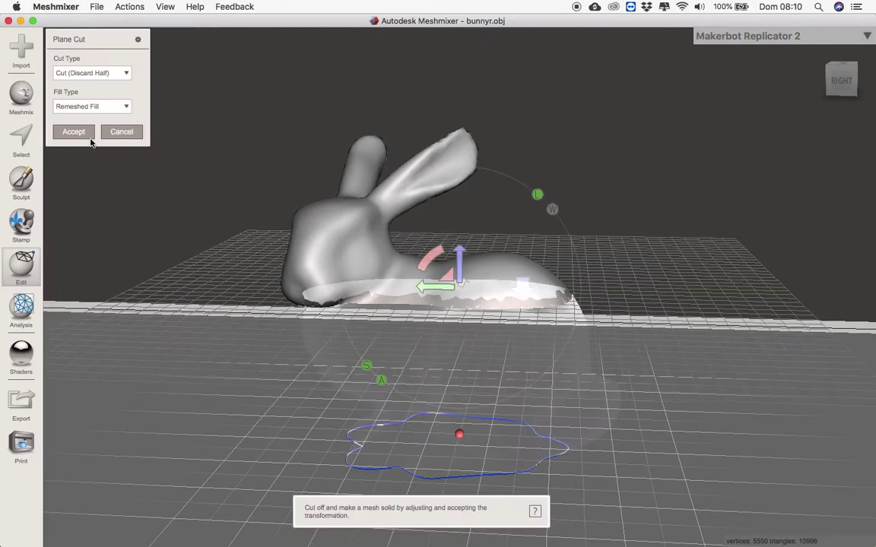
{"action": "left_click_drag", "start_coordinate": [430, 257], "coordinate": [377, 287]}
{"action": "left_click_drag", "start_coordinate": [441, 278], "coordinate": [403, 251]}
{"action": "left_click", "coordinate": [409, 242]}
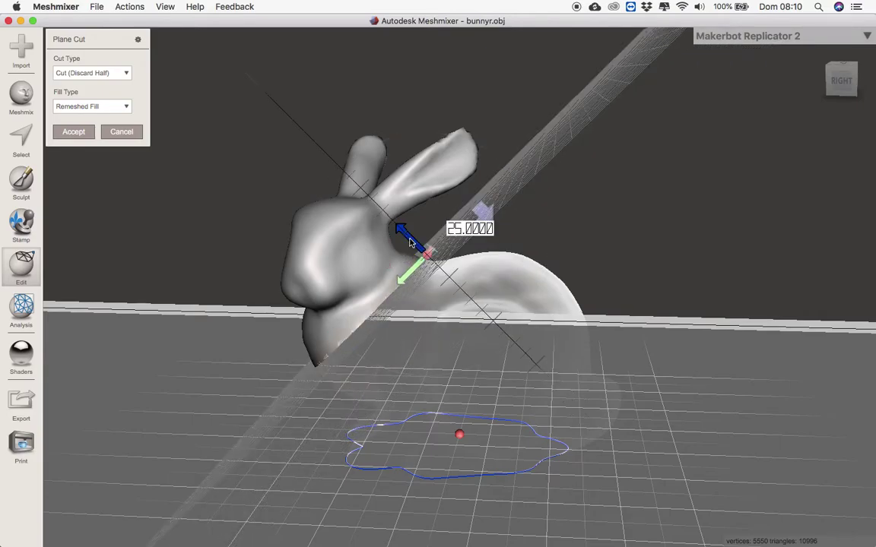
{"action": "left_click_drag", "start_coordinate": [409, 242], "coordinate": [377, 206]}
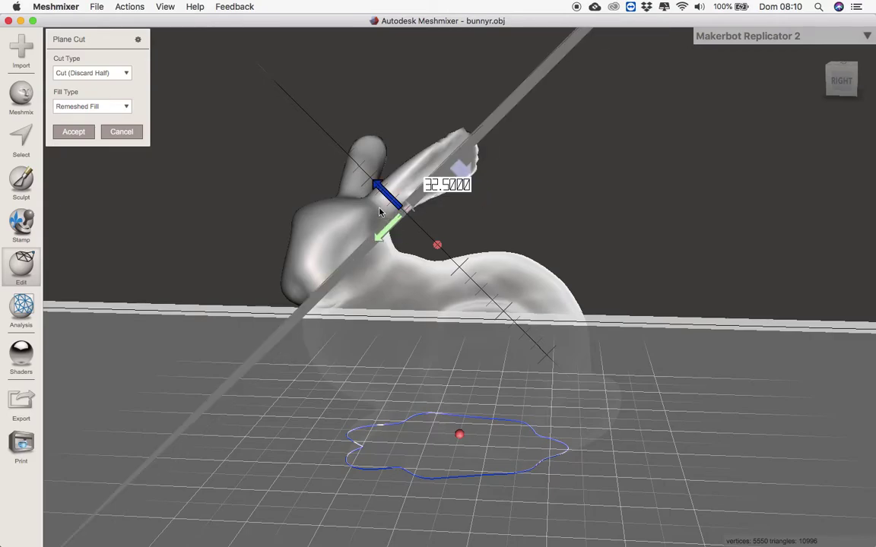
{"action": "left_click_drag", "start_coordinate": [381, 214], "coordinate": [399, 229]}
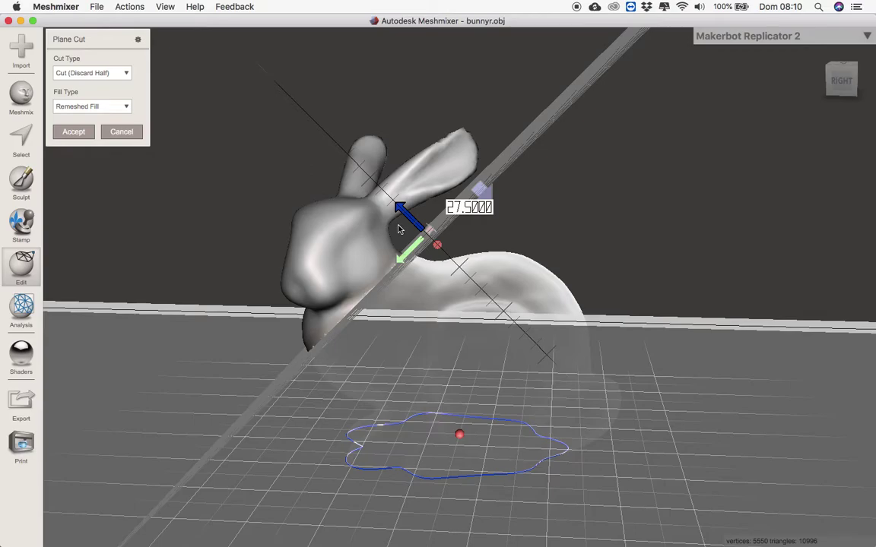
{"action": "left_click_drag", "start_coordinate": [387, 240], "coordinate": [388, 248]}
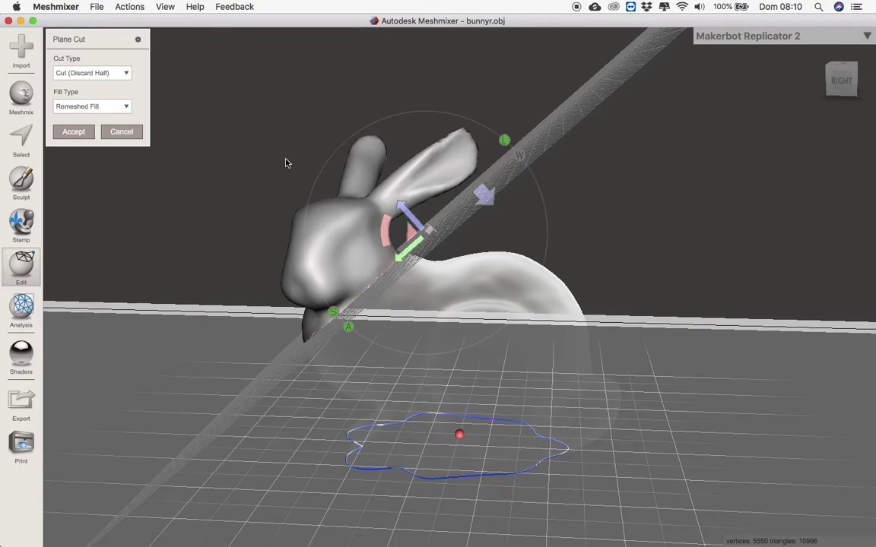
Set the cut type to Slice (Keep Both) and accept the plane cut
{"action": "left_click", "coordinate": [126, 74]}
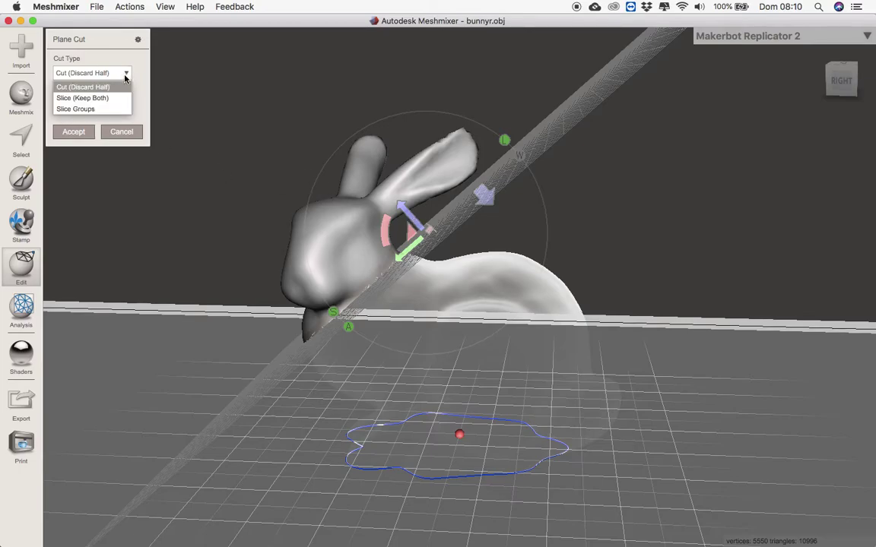
{"action": "left_click", "coordinate": [95, 98]}
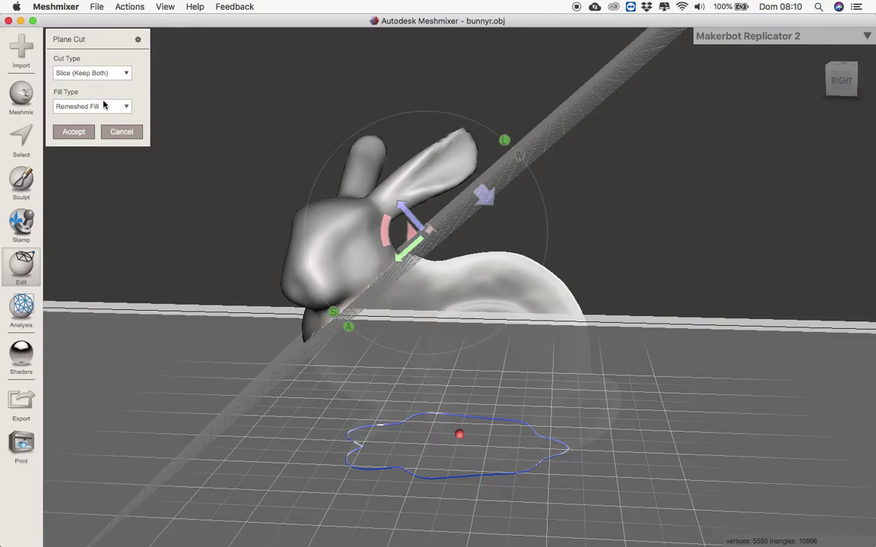
{"action": "left_click", "coordinate": [70, 131]}
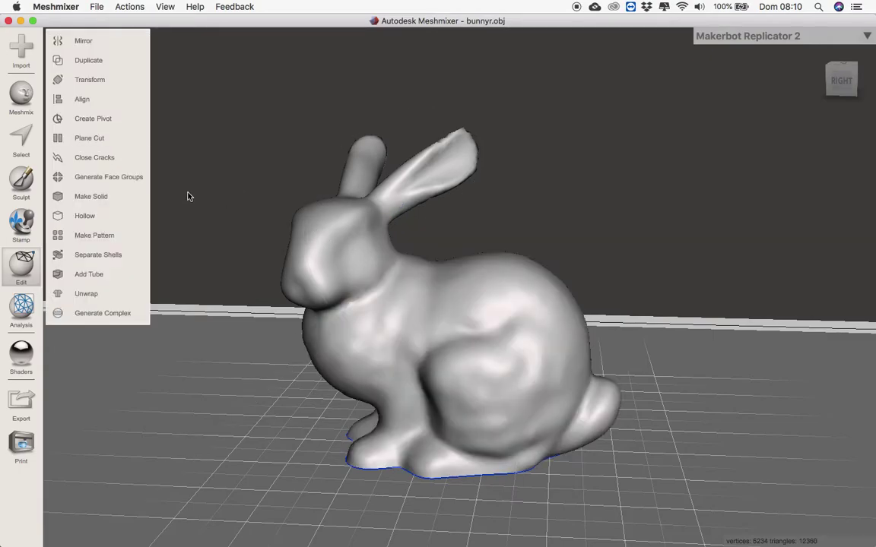
Separate the sliced bunny into individual shells, move the object list clear of the model, and select the head shell
{"action": "left_click", "coordinate": [113, 257]}
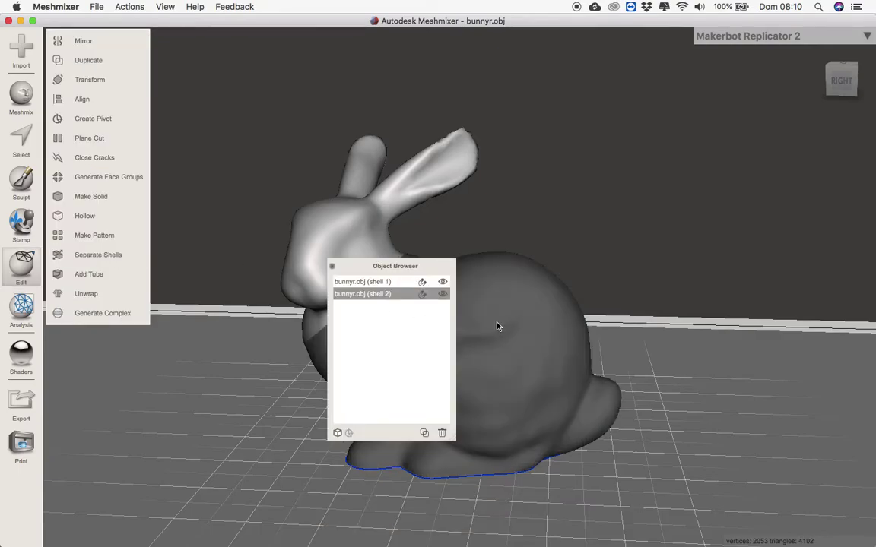
{"action": "left_click_drag", "start_coordinate": [391, 266], "coordinate": [793, 326]}
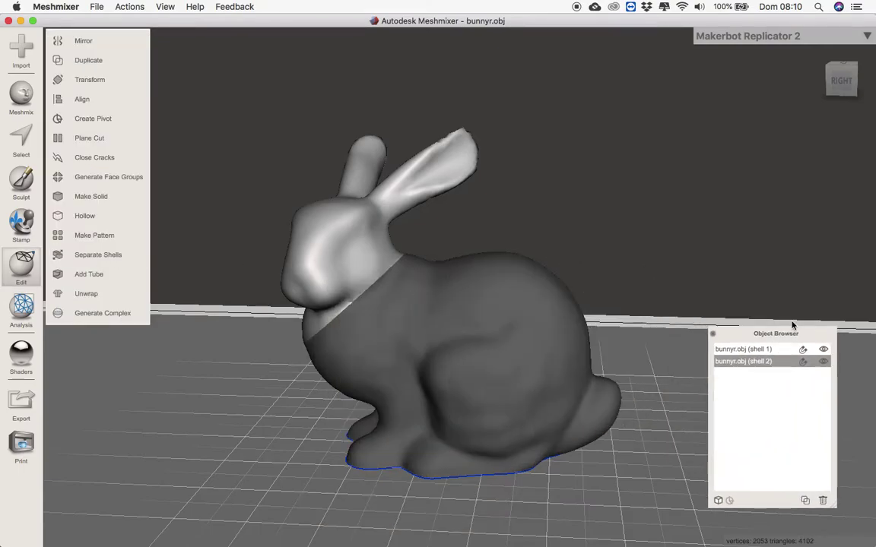
{"action": "left_click", "coordinate": [745, 349]}
{"action": "left_click", "coordinate": [745, 361]}
{"action": "left_click", "coordinate": [745, 350]}
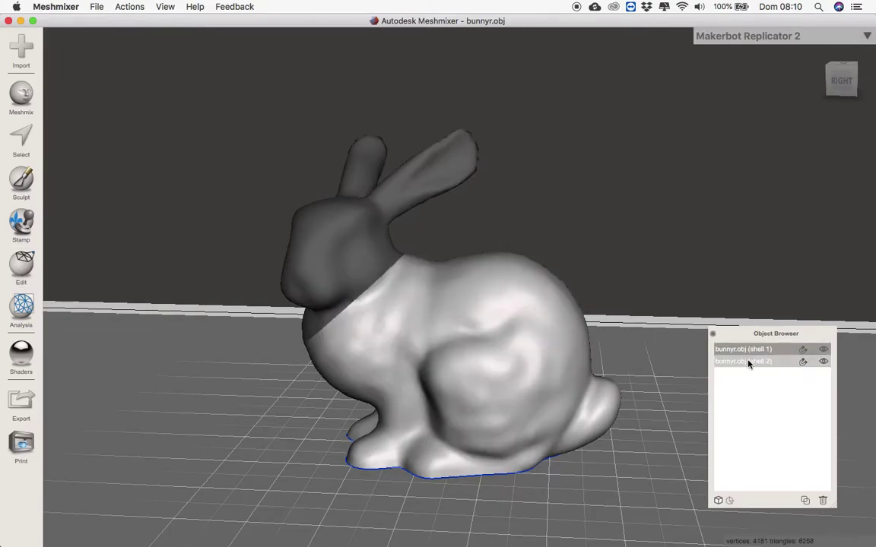
{"action": "left_click", "coordinate": [748, 361]}
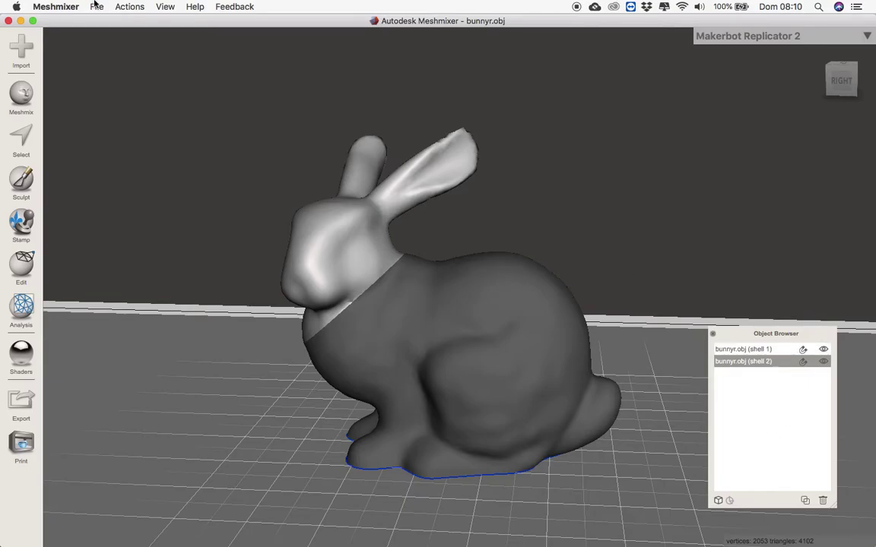
{"action": "left_click", "coordinate": [162, 7]}
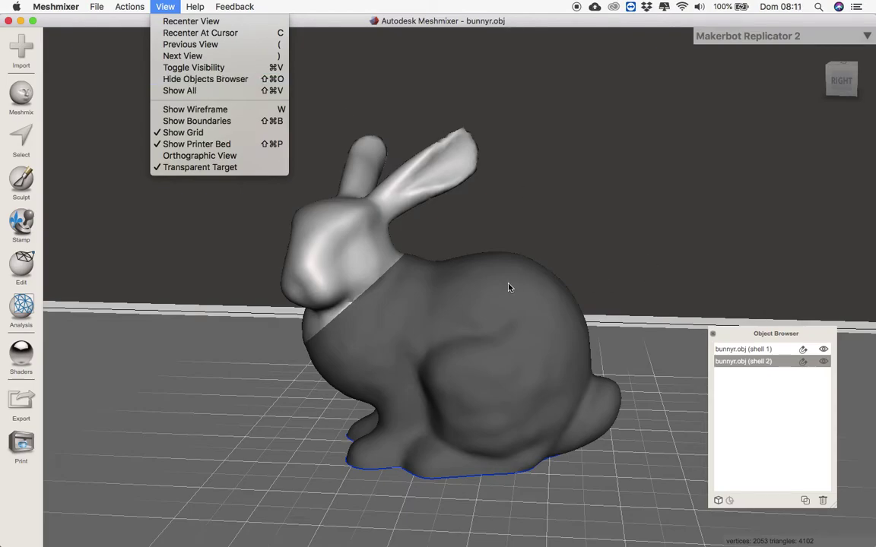
{"action": "left_click", "coordinate": [479, 312]}
{"action": "left_click", "coordinate": [355, 273]}
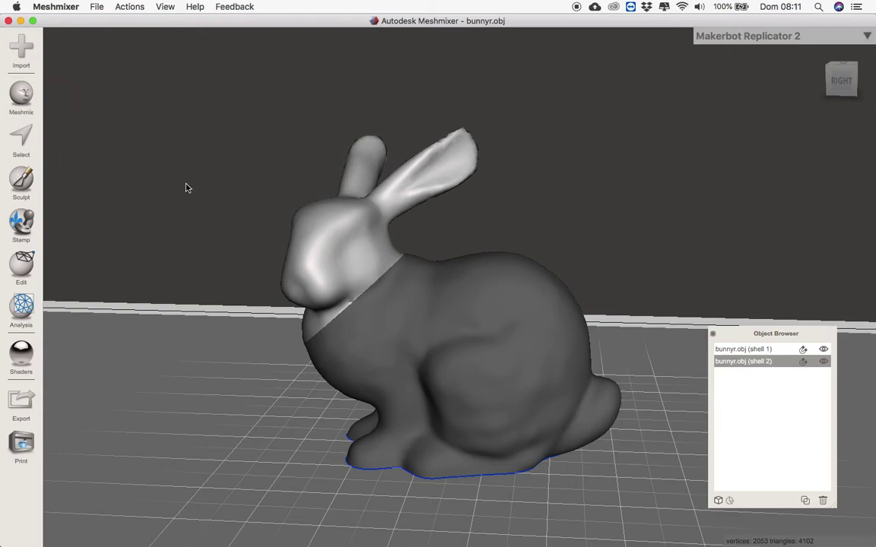
Add a box primitive to the scene beside the front of the bunny
{"action": "left_click", "coordinate": [22, 95]}
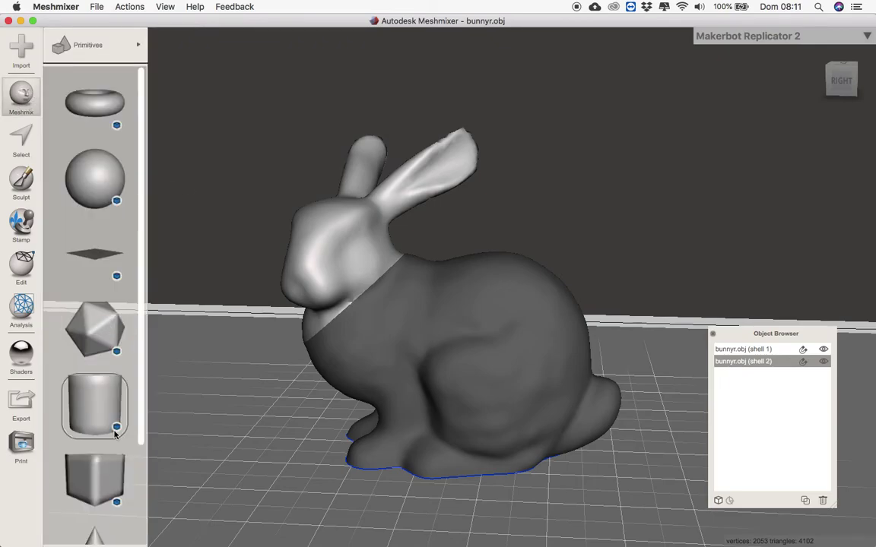
{"action": "left_click_drag", "start_coordinate": [99, 484], "coordinate": [186, 456]}
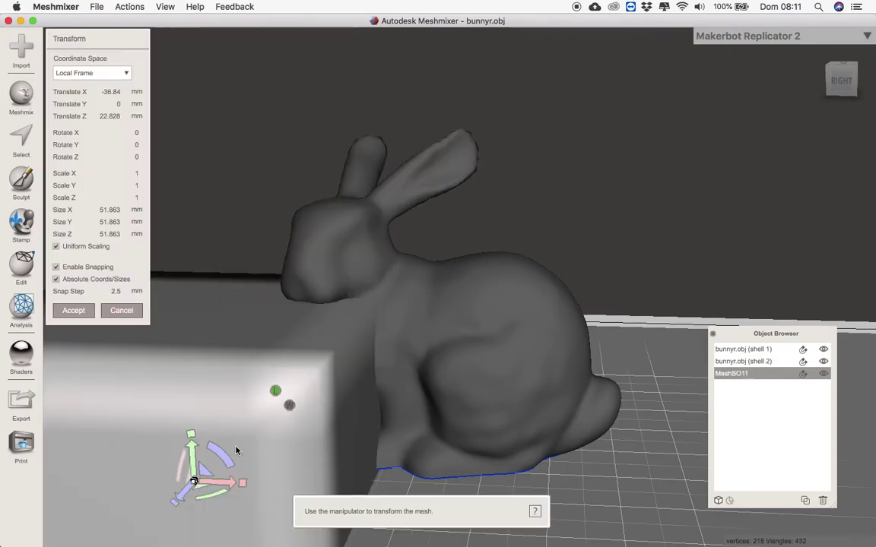
{"action": "scroll", "coordinate": [235, 451], "scroll_direction": "down", "scroll_amount": 5}
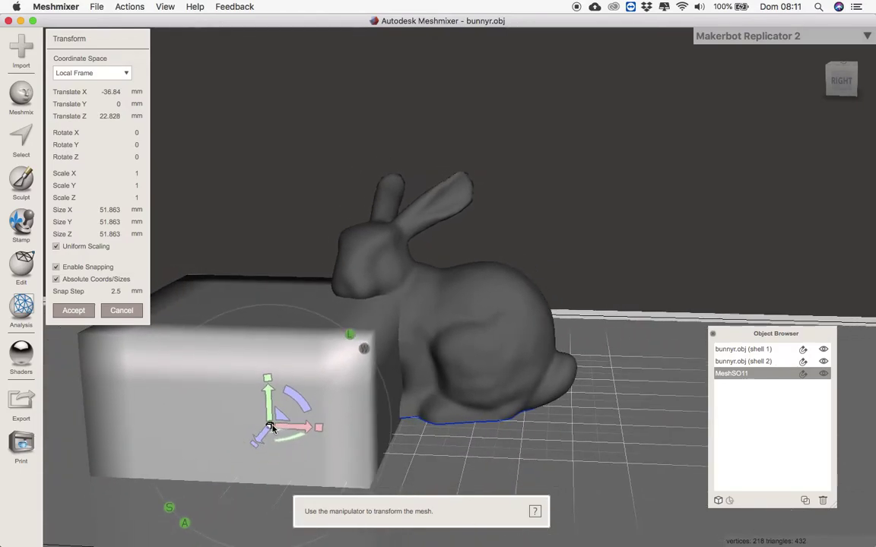
Scale the box down to 7.5 × 5 × 2.5 mm and raise it to 27.5 mm in Y
{"action": "left_click_drag", "start_coordinate": [270, 428], "coordinate": [179, 310]}
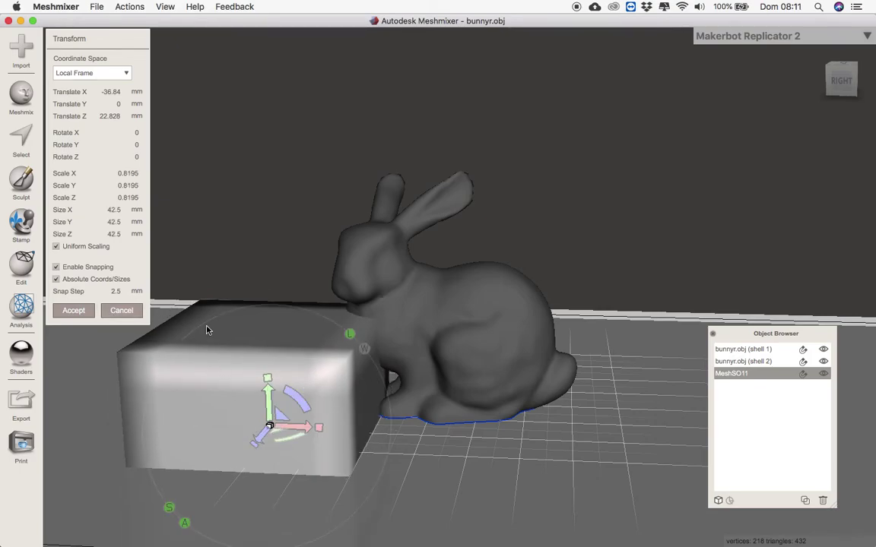
{"action": "left_click_drag", "start_coordinate": [318, 428], "coordinate": [268, 427]}
{"action": "left_click_drag", "start_coordinate": [268, 388], "coordinate": [269, 417]}
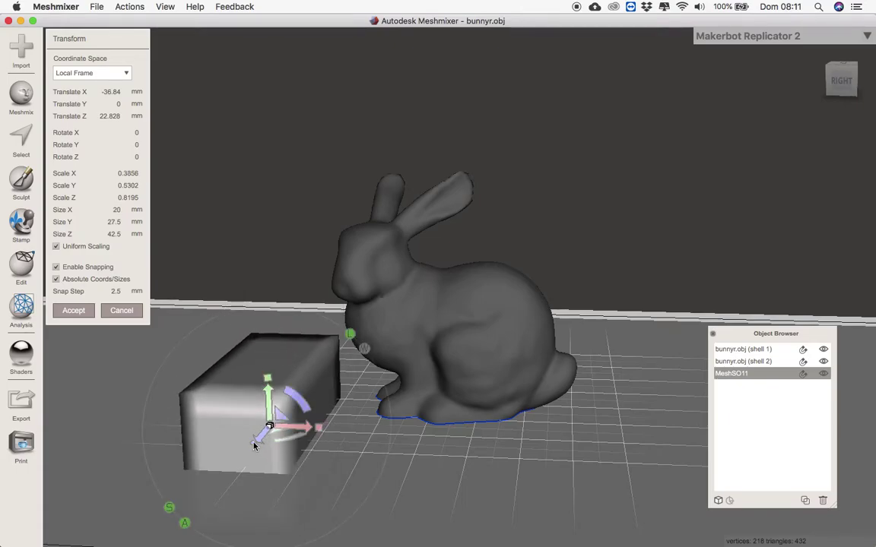
{"action": "left_click_drag", "start_coordinate": [266, 431], "coordinate": [305, 282]}
{"action": "right_click_drag", "start_coordinate": [304, 283], "coordinate": [235, 354]}
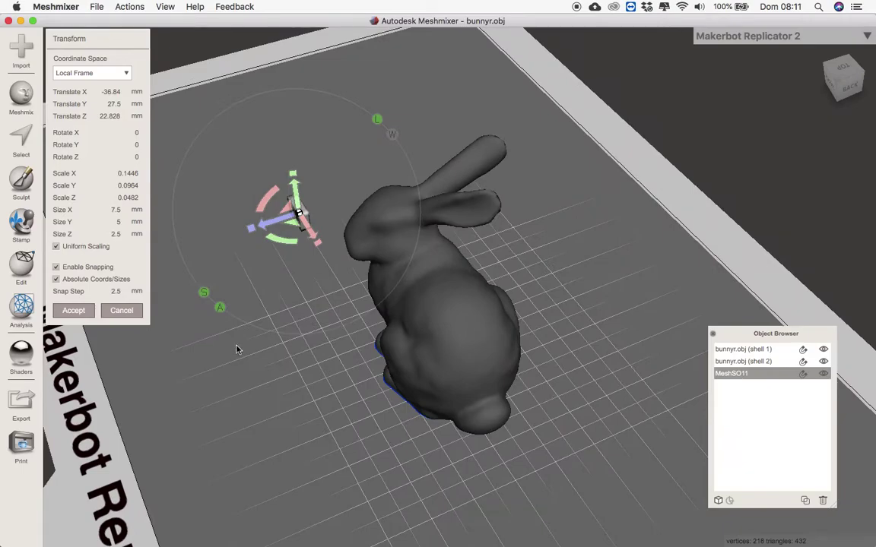
Set the box's Z size to 5 mm, move it above the bunny's back to X 0, Y 35, Z 2.5 mm, and accept
{"action": "left_click_drag", "start_coordinate": [255, 226], "coordinate": [219, 207]}
{"action": "left_click_drag", "start_coordinate": [316, 232], "coordinate": [410, 281]}
{"action": "right_click_drag", "start_coordinate": [410, 281], "coordinate": [462, 239]}
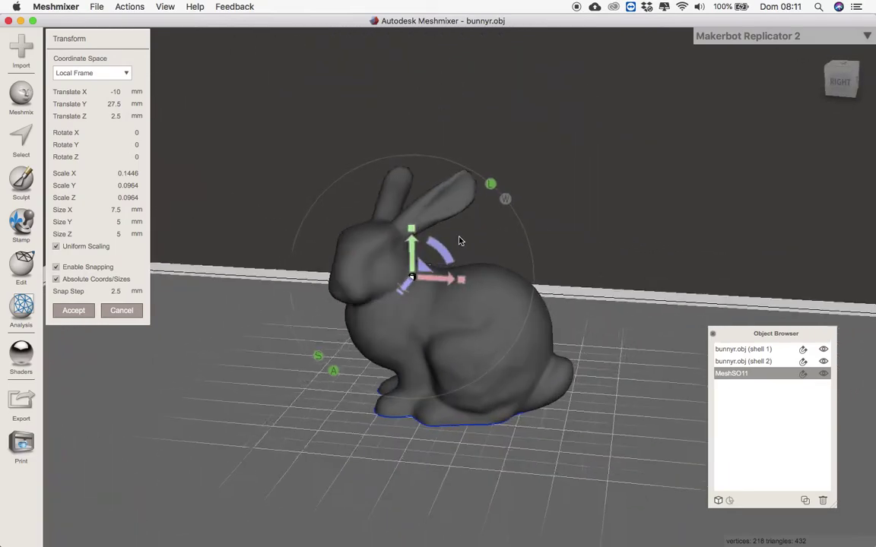
{"action": "left_click_drag", "start_coordinate": [424, 243], "coordinate": [490, 246]}
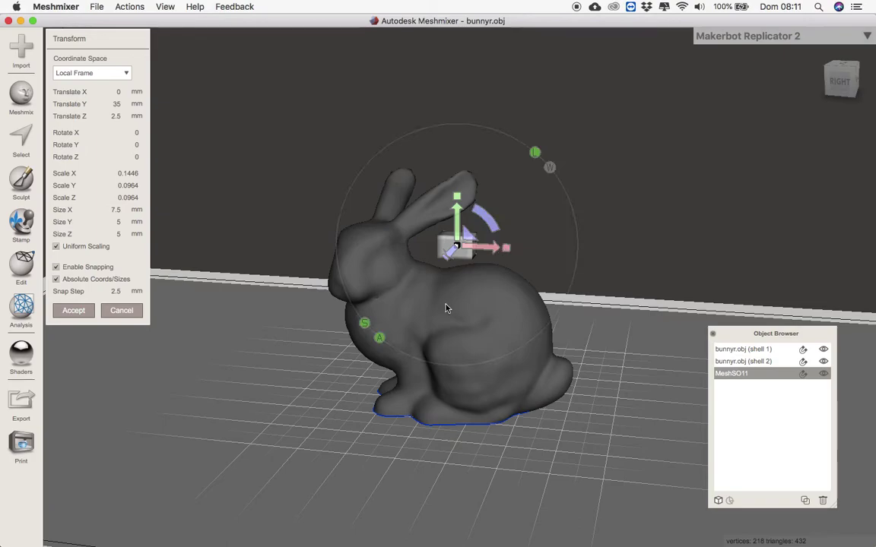
{"action": "left_click", "coordinate": [80, 312]}
Hide the bunny's head shell so that the body and the box stay visible
{"action": "left_click", "coordinate": [374, 263]}
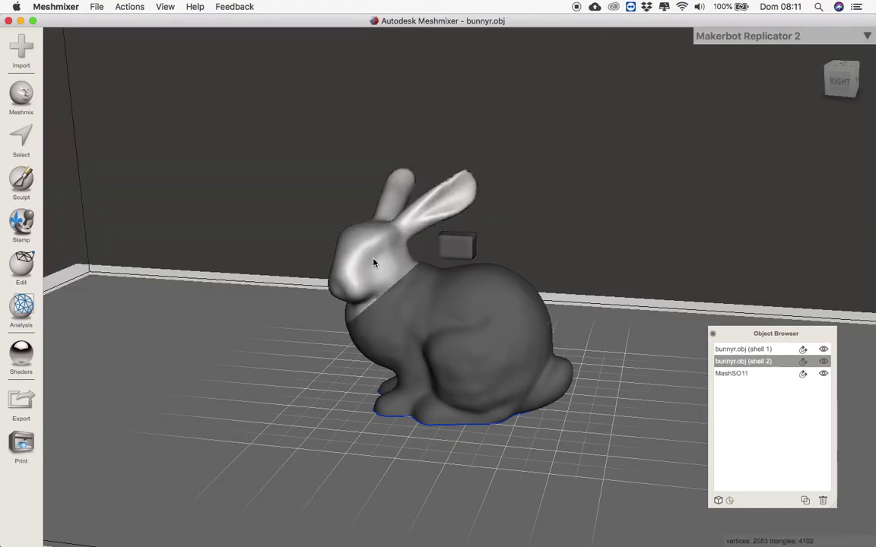
{"action": "left_click", "coordinate": [823, 361]}
{"action": "left_click", "coordinate": [459, 287]}
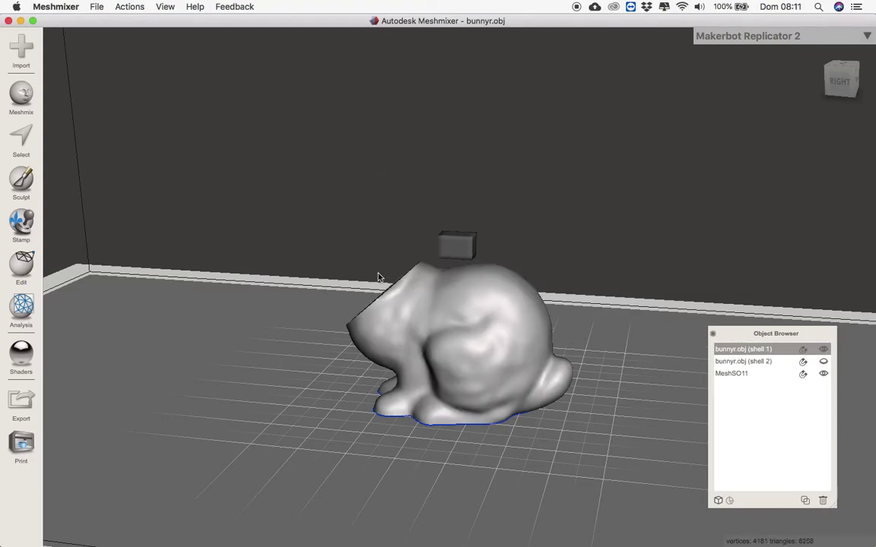
{"action": "left_click", "coordinate": [736, 363]}
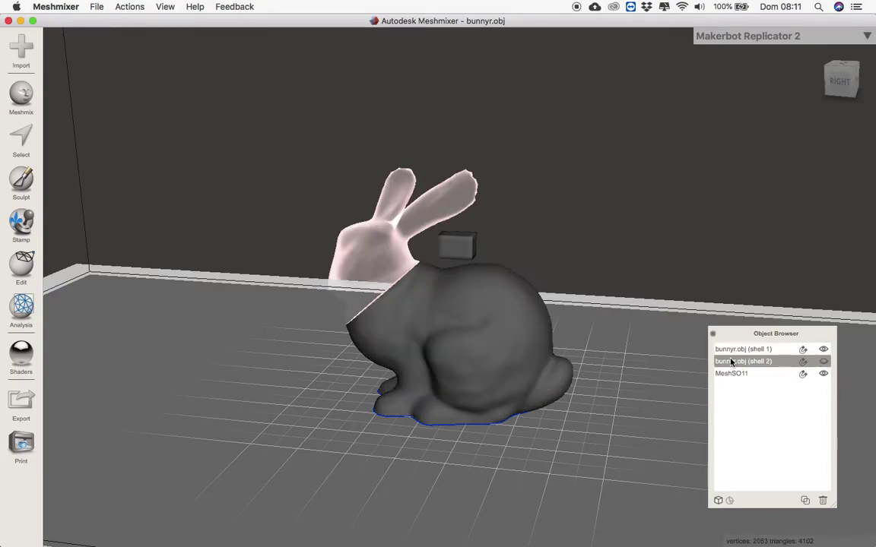
{"action": "left_click", "coordinate": [821, 364]}
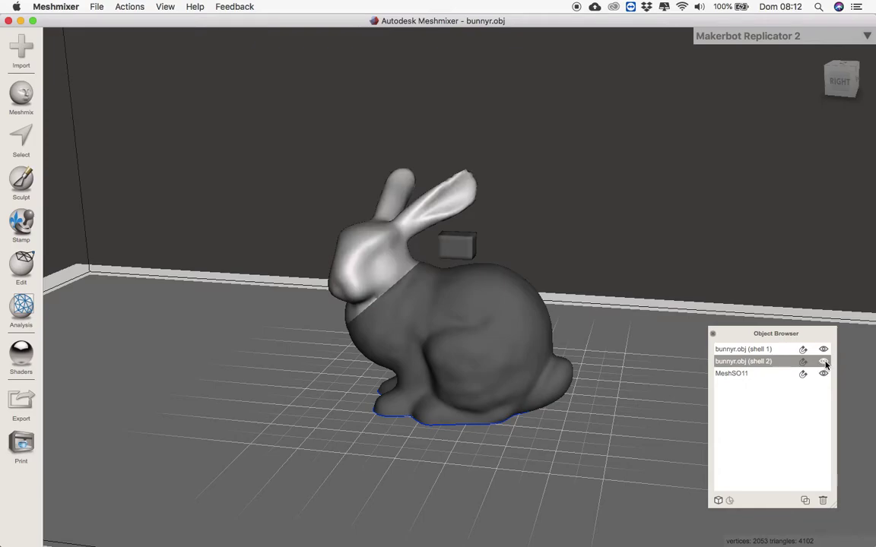
{"action": "left_click", "coordinate": [823, 362]}
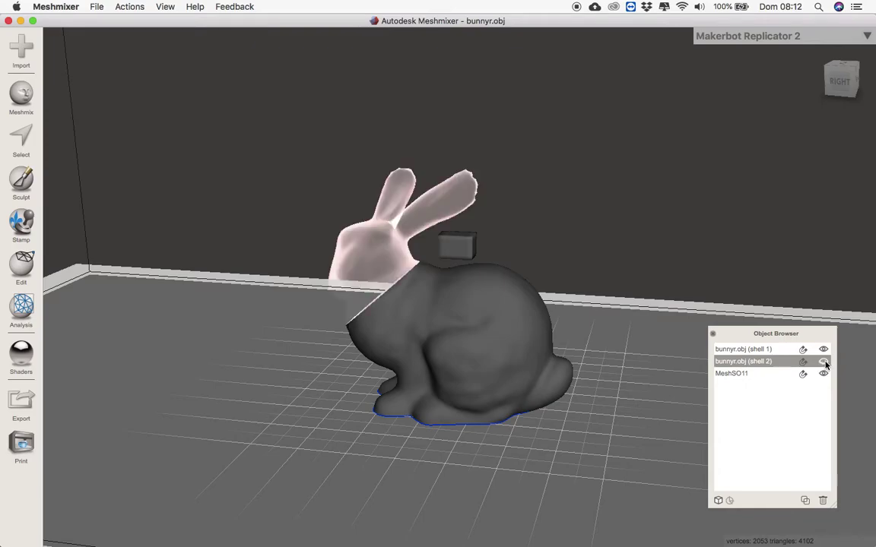
{"action": "left_click", "coordinate": [466, 245]}
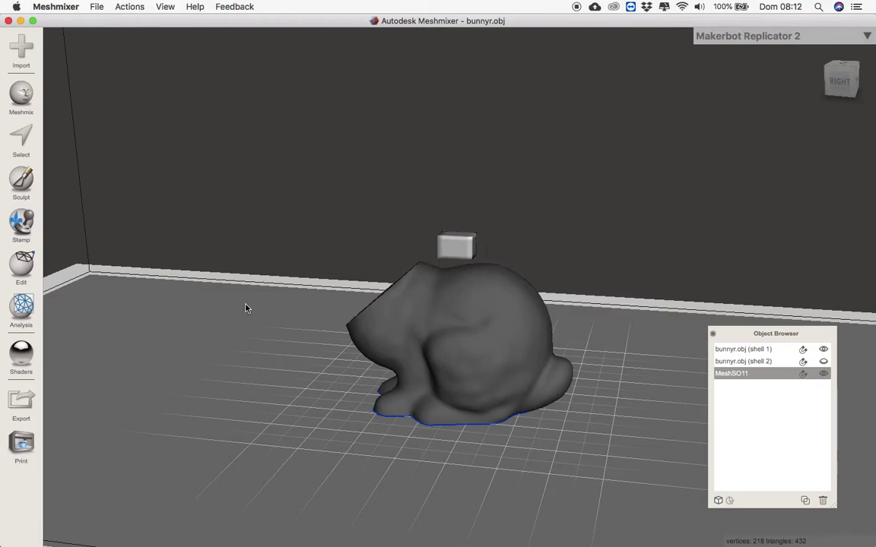
{"action": "left_click", "coordinate": [456, 289]}
{"action": "left_click", "coordinate": [453, 245]}
{"action": "left_click", "coordinate": [459, 276]}
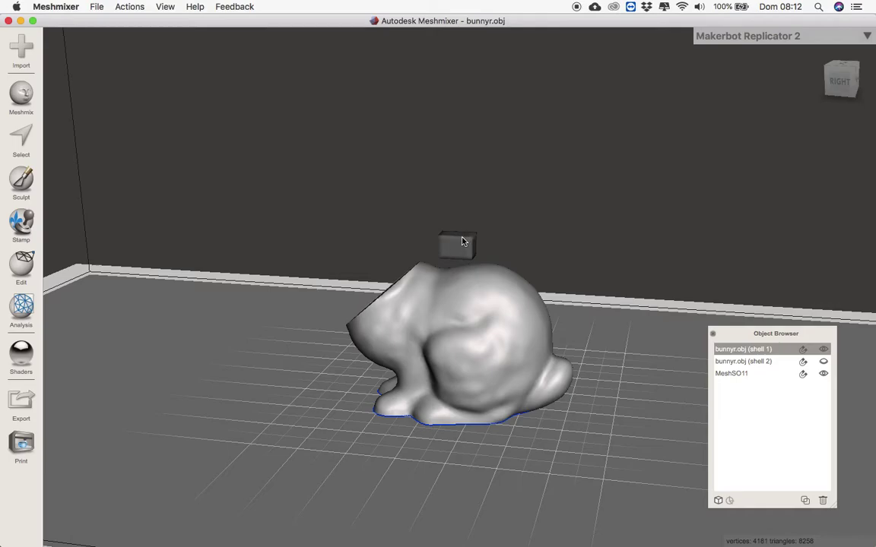
Transform the small box, moving it to X -17.5 mm and rotating it -45.71° about Z to match the neck cut
{"action": "left_click", "coordinate": [467, 245]}
{"action": "left_click", "coordinate": [24, 264]}
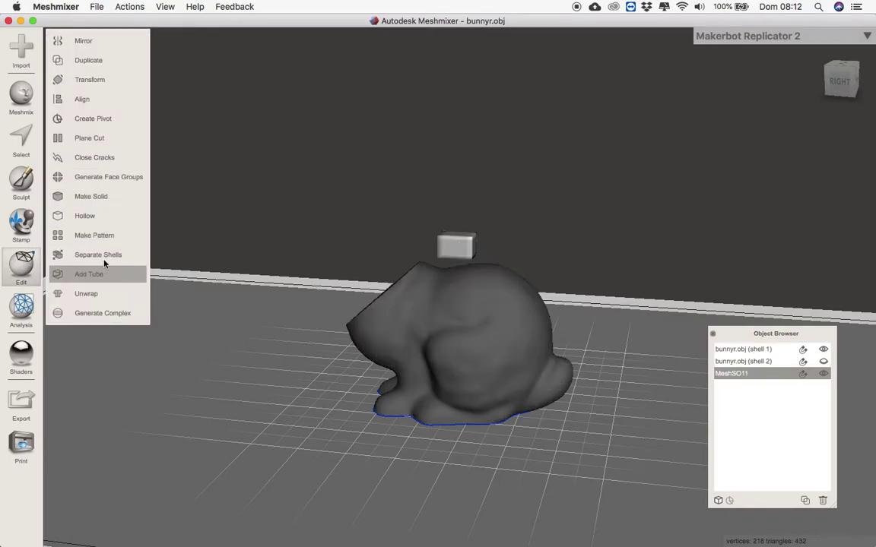
{"action": "left_click", "coordinate": [82, 77]}
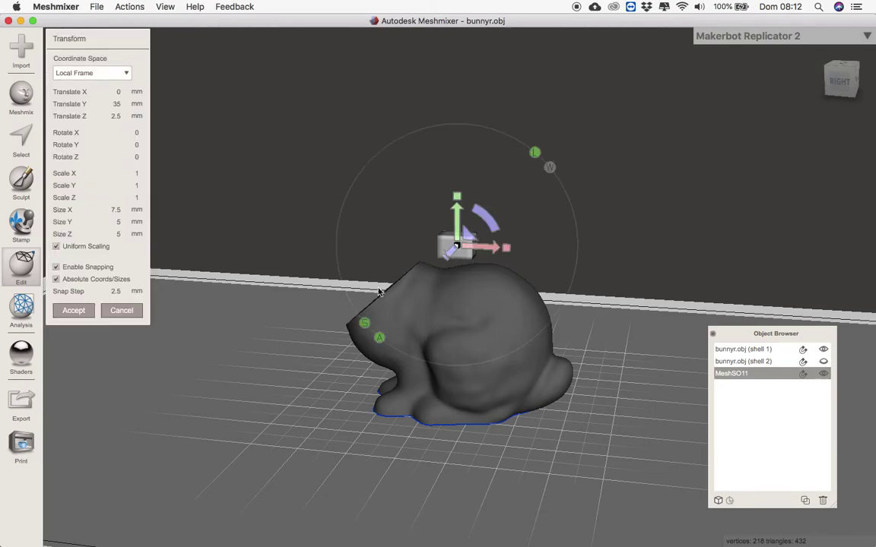
{"action": "right_click_drag", "start_coordinate": [348, 271], "coordinate": [481, 253]}
{"action": "left_click_drag", "start_coordinate": [482, 253], "coordinate": [412, 271]}
{"action": "right_click_drag", "start_coordinate": [411, 271], "coordinate": [410, 250]}
{"action": "left_click_drag", "start_coordinate": [408, 222], "coordinate": [425, 261]}
{"action": "right_click_drag", "start_coordinate": [354, 275], "coordinate": [364, 305]}
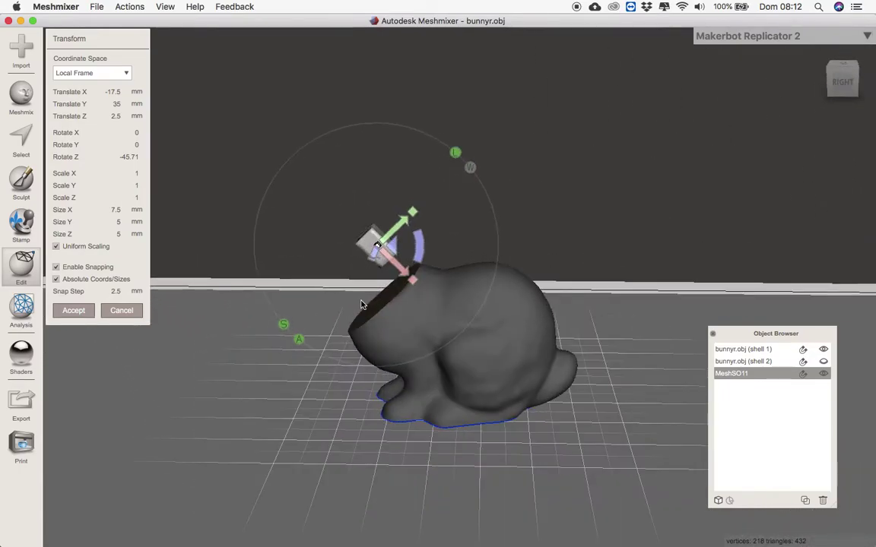
Lower the tilted box onto the neck cut at X -17.36, Y 24.968, Z 5 mm
{"action": "left_click_drag", "start_coordinate": [415, 217], "coordinate": [395, 226]}
{"action": "right_click_drag", "start_coordinate": [293, 285], "coordinate": [477, 325]}
{"action": "left_click_drag", "start_coordinate": [477, 324], "coordinate": [514, 344]}
{"action": "right_click_drag", "start_coordinate": [592, 383], "coordinate": [383, 306]}
{"action": "left_click_drag", "start_coordinate": [384, 305], "coordinate": [412, 314]}
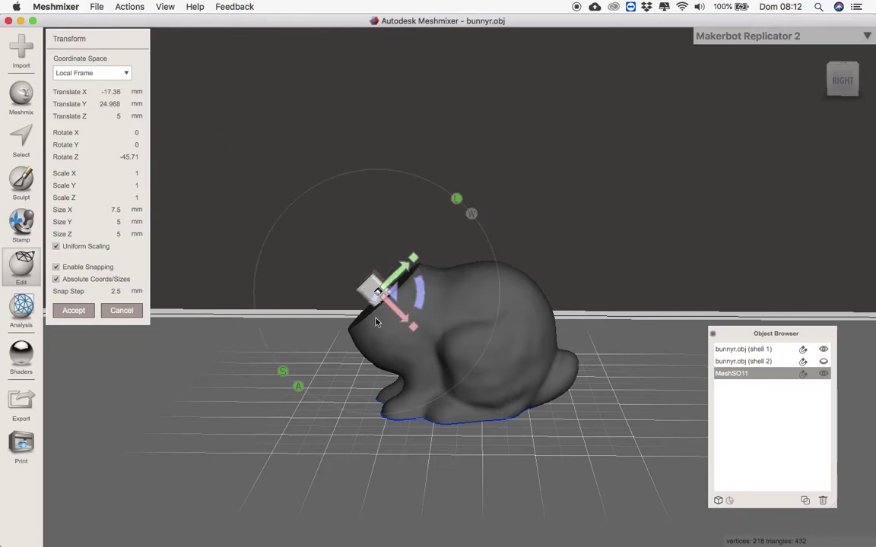
Push the tilted box partway into the neck face, to X -15.62, Y 23.179 mm
{"action": "scroll", "coordinate": [353, 340], "scroll_direction": "up", "scroll_amount": 5}
{"action": "right_click_drag", "start_coordinate": [353, 339], "coordinate": [369, 329]}
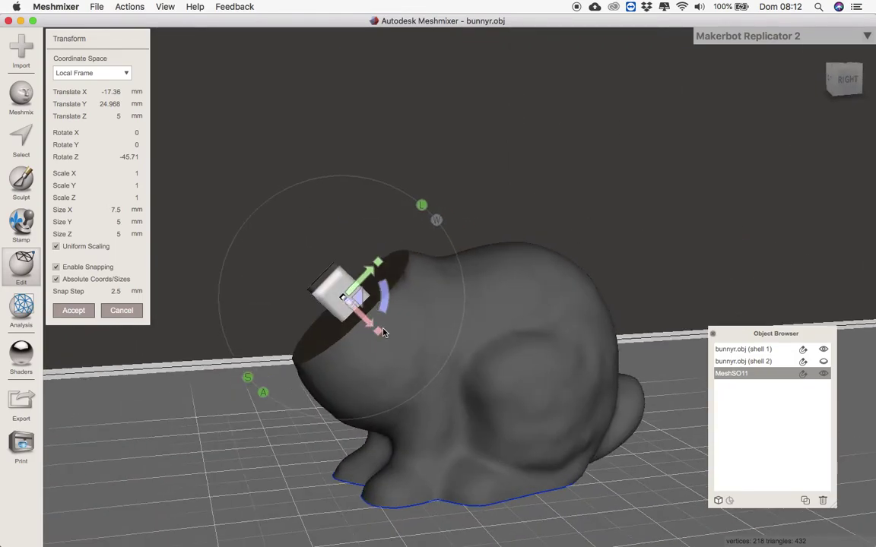
{"action": "mouse_move", "coordinate": [381, 332]}
{"action": "left_mouse_down"}
{"action": "mouse_move", "coordinate": [368, 322]}
{"action": "mouse_move", "coordinate": [377, 334]}
{"action": "left_mouse_up"}
{"action": "right_click_drag", "start_coordinate": [377, 334], "coordinate": [411, 304]}
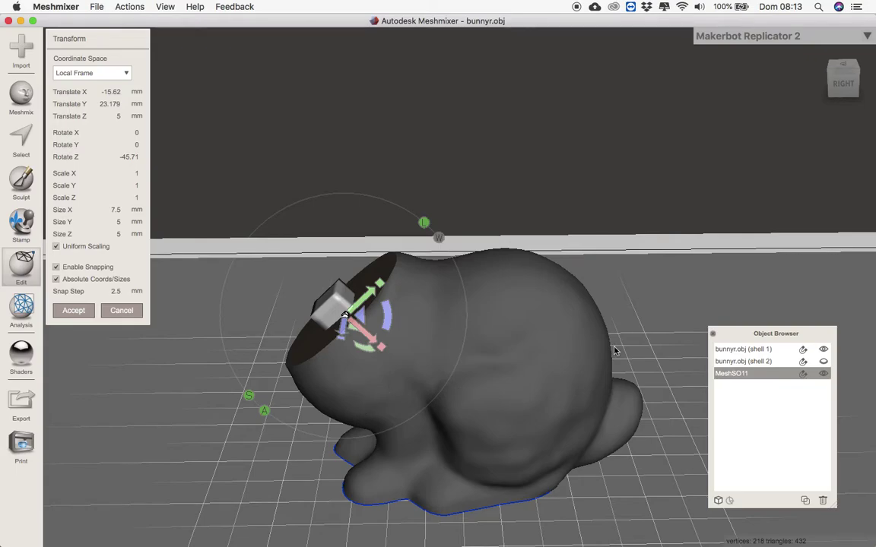
Check how the box sits between head and body by toggling both shells' visibility, leaving only the head hidden
{"action": "left_click", "coordinate": [824, 362]}
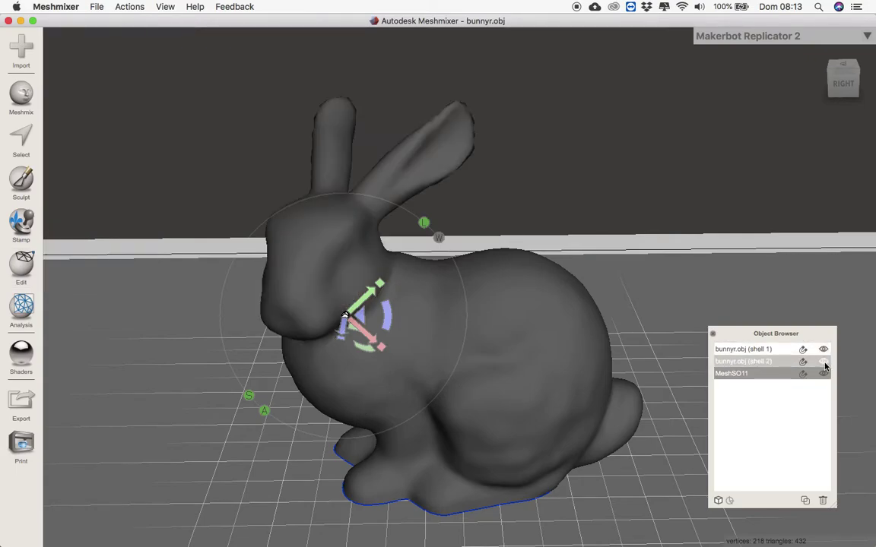
{"action": "right_click_drag", "start_coordinate": [614, 318], "coordinate": [575, 314]}
{"action": "left_click", "coordinate": [824, 349]}
{"action": "left_click", "coordinate": [825, 349]}
{"action": "left_click", "coordinate": [824, 361]}
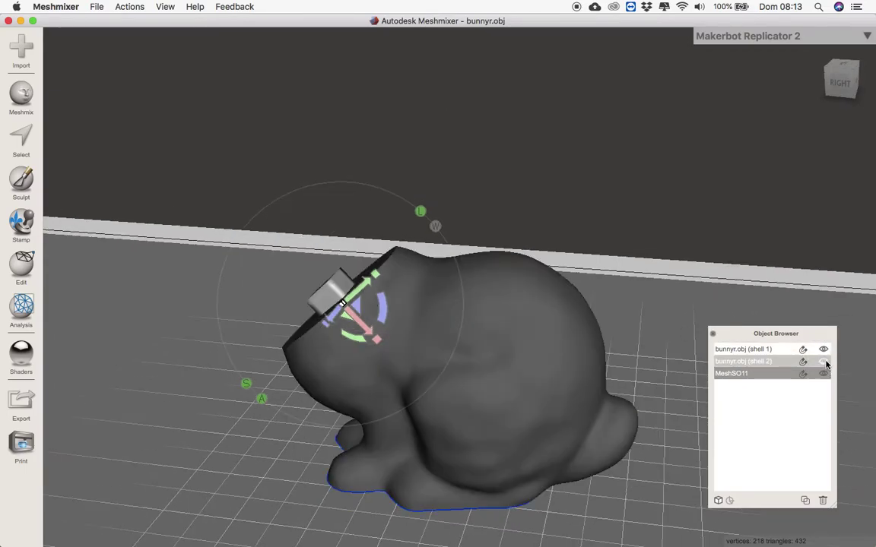
{"action": "right_click_drag", "start_coordinate": [458, 312], "coordinate": [532, 335]}
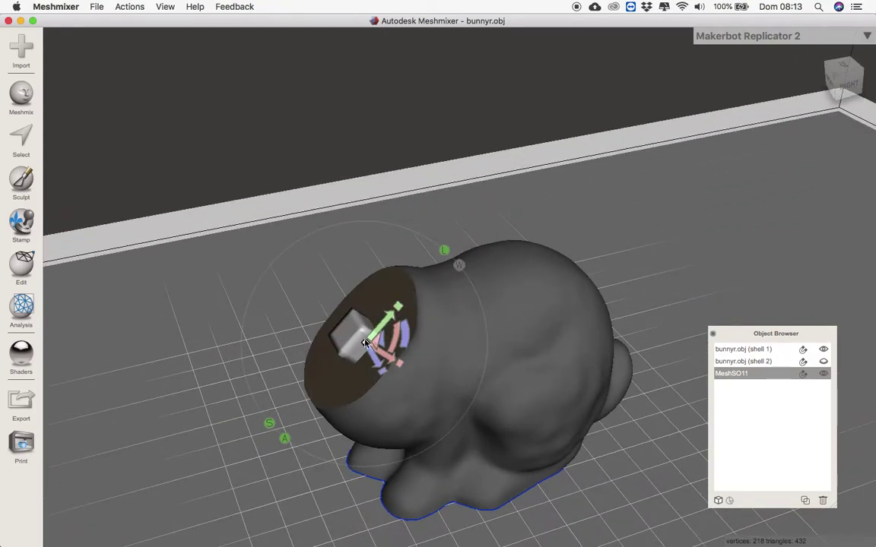
Restore the box's tilted placement in the neck cut and accept the transform
{"action": "left_click", "coordinate": [22, 264]}
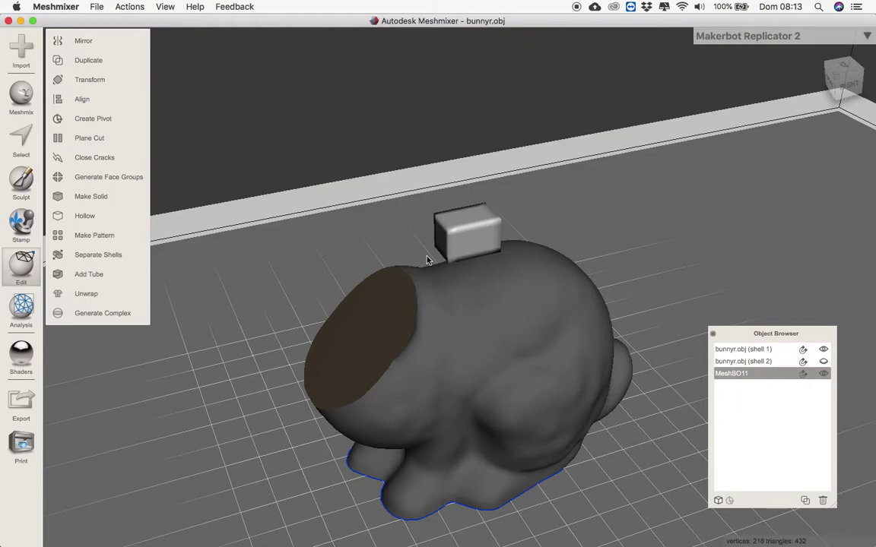
{"action": "key", "text": "t"}
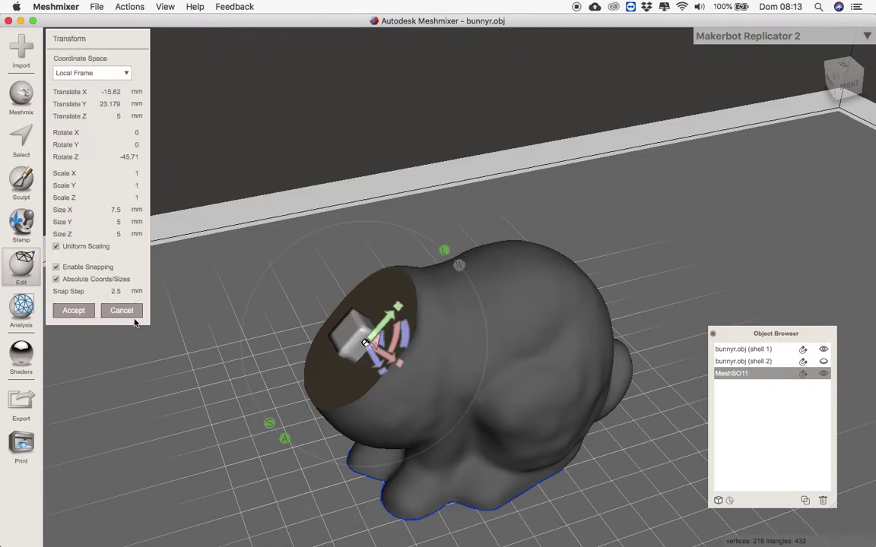
{"action": "left_click", "coordinate": [74, 311]}
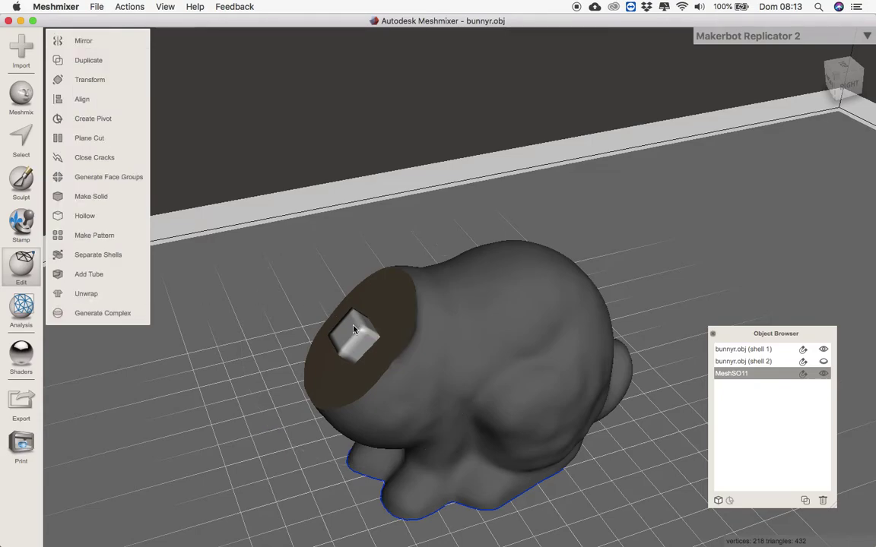
Select the box in the neck cut and duplicate it twice in place
{"action": "left_click", "coordinate": [463, 346]}
{"action": "left_click", "coordinate": [358, 335]}
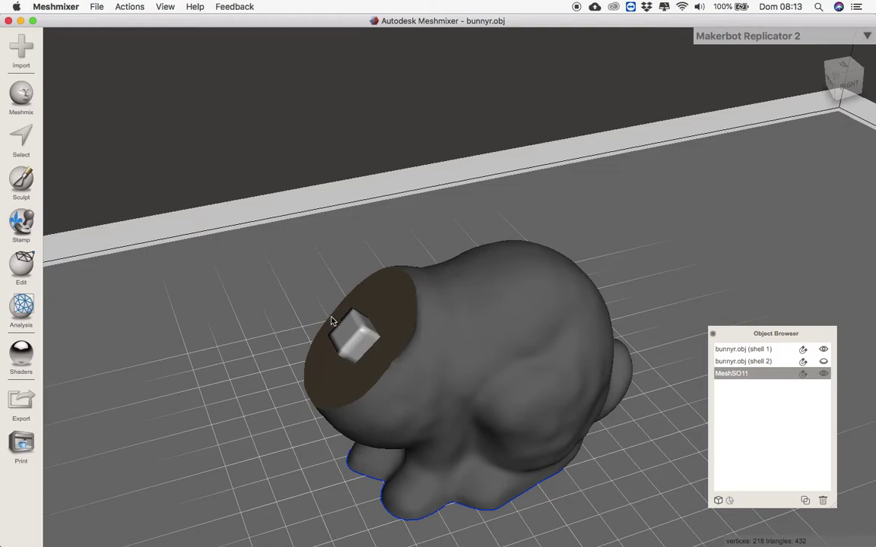
{"action": "left_click", "coordinate": [22, 267]}
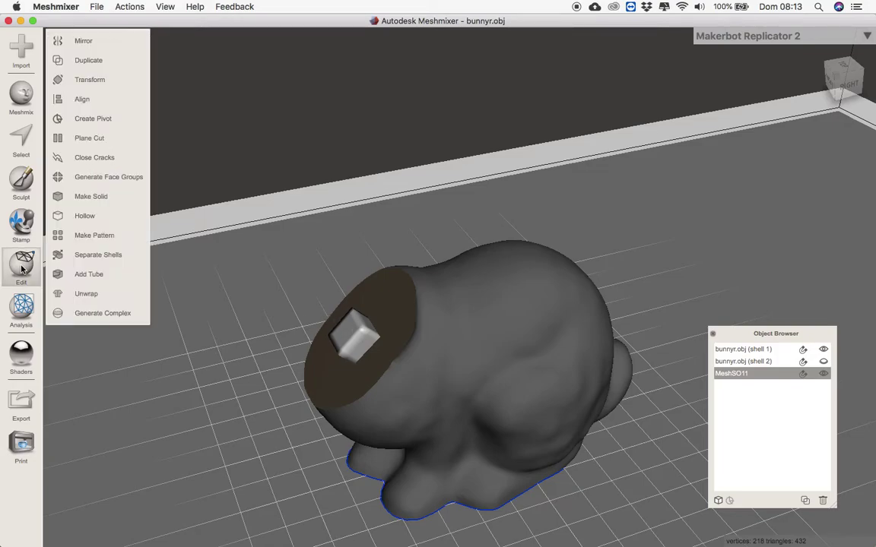
{"action": "left_click", "coordinate": [97, 65]}
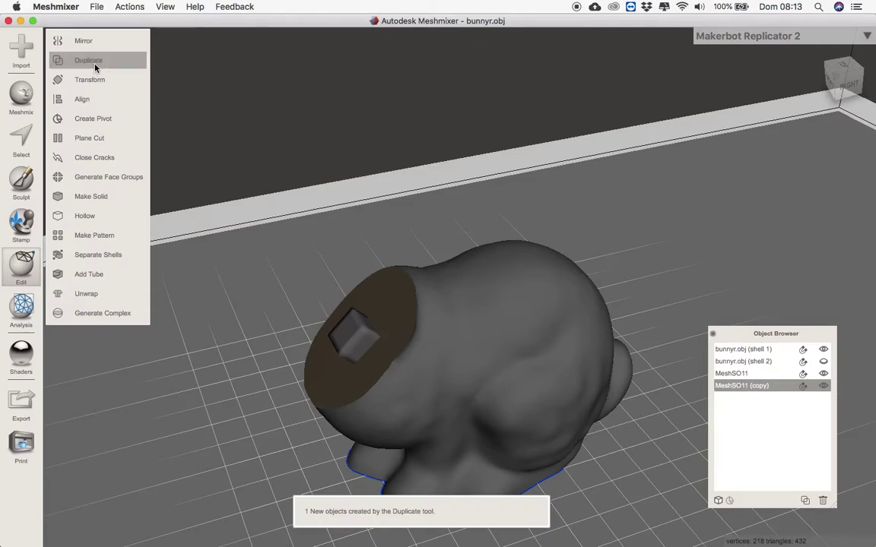
{"action": "left_click", "coordinate": [95, 67]}
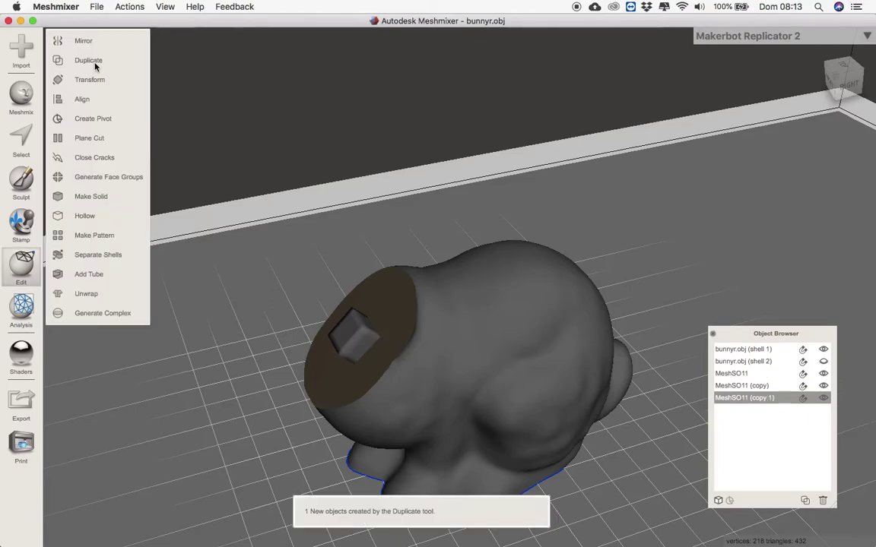
Move the original box out of the neck to the open area in front of the bunny's feet, and accept
{"action": "left_click", "coordinate": [352, 340]}
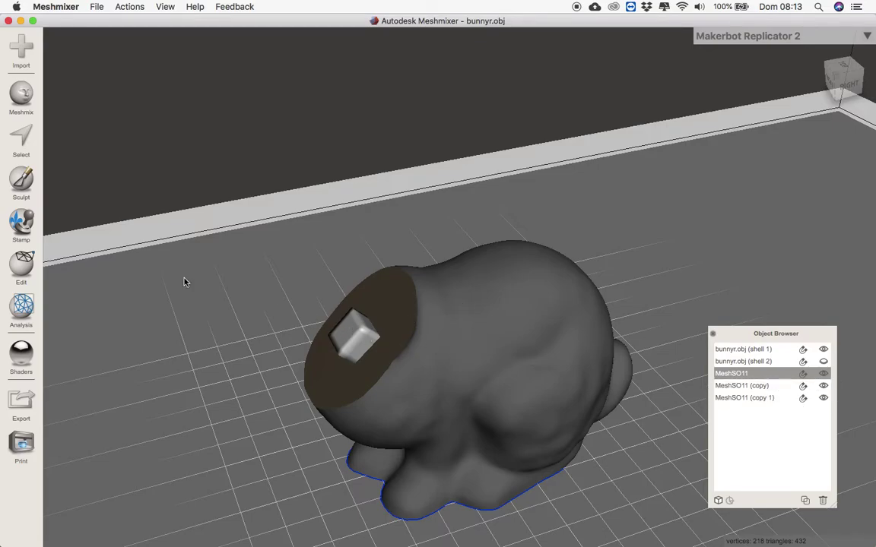
{"action": "left_click", "coordinate": [29, 275]}
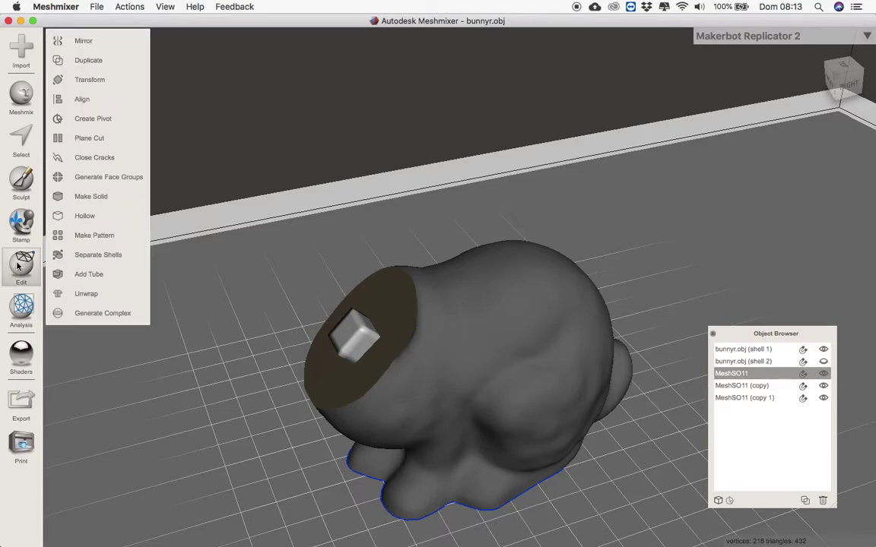
{"action": "left_click", "coordinate": [104, 79]}
{"action": "left_click_drag", "start_coordinate": [365, 342], "coordinate": [202, 530]}
{"action": "right_click_drag", "start_coordinate": [376, 503], "coordinate": [301, 430]}
{"action": "left_click_drag", "start_coordinate": [206, 439], "coordinate": [228, 403]}
{"action": "right_click_drag", "start_coordinate": [228, 403], "coordinate": [229, 358]}
{"action": "left_click", "coordinate": [74, 310]}
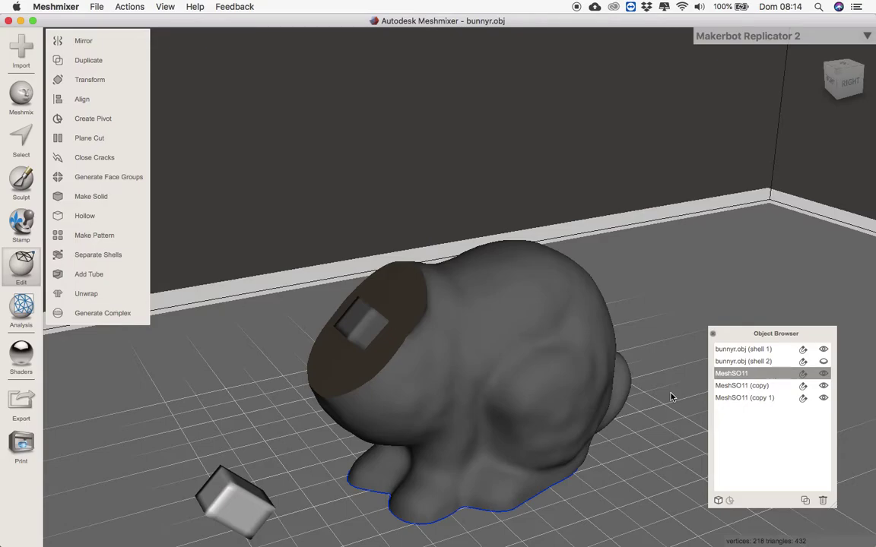
Hide the first box copy and select the second copy in the neck cut
{"action": "left_click", "coordinate": [764, 386]}
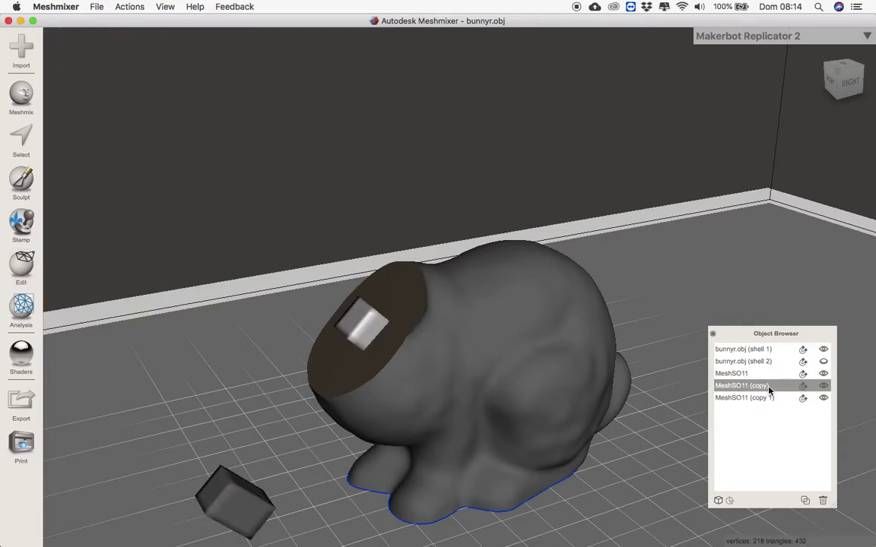
{"action": "left_click", "coordinate": [822, 386]}
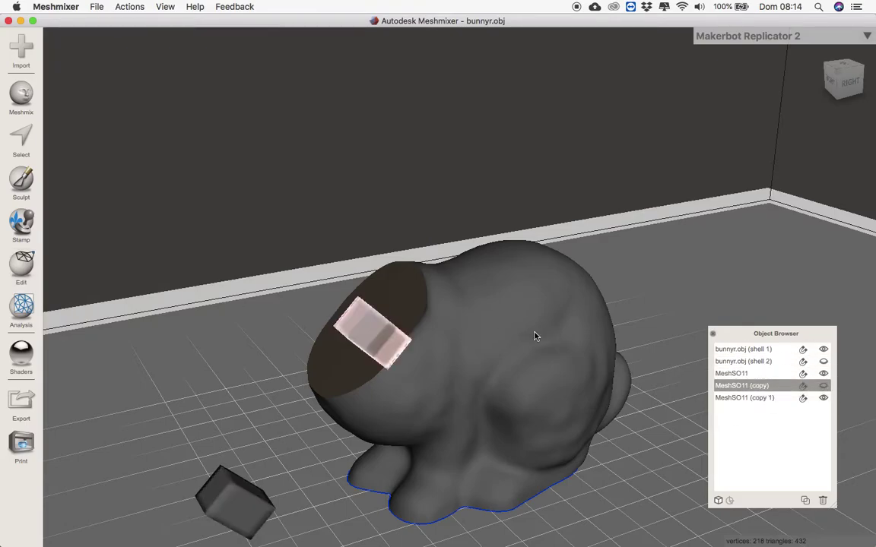
{"action": "right_click_drag", "start_coordinate": [535, 336], "coordinate": [554, 342]}
{"action": "left_click", "coordinate": [752, 398]}
{"action": "right_click_drag", "start_coordinate": [607, 370], "coordinate": [389, 328]}
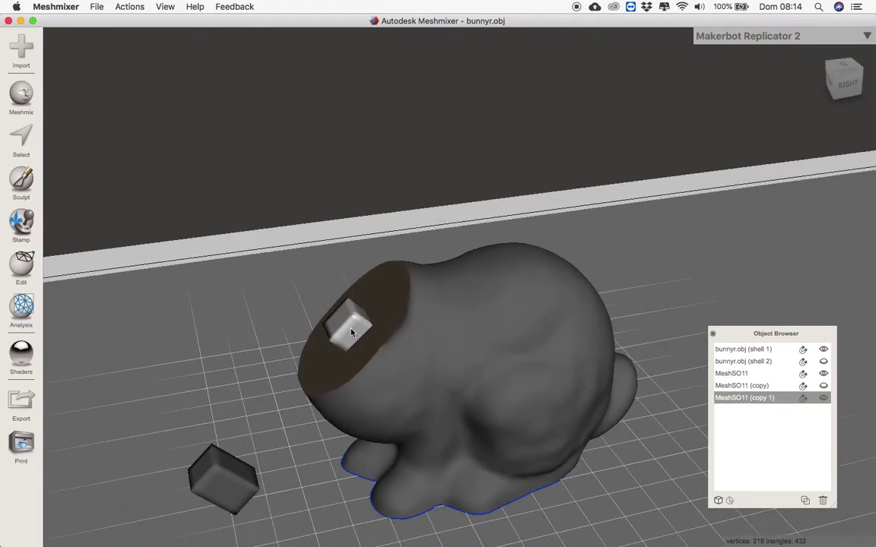
Start a Boolean Difference that subtracts the second box copy from the bunny's body, and inspect the socket preview
{"action": "left_click", "coordinate": [451, 352]}
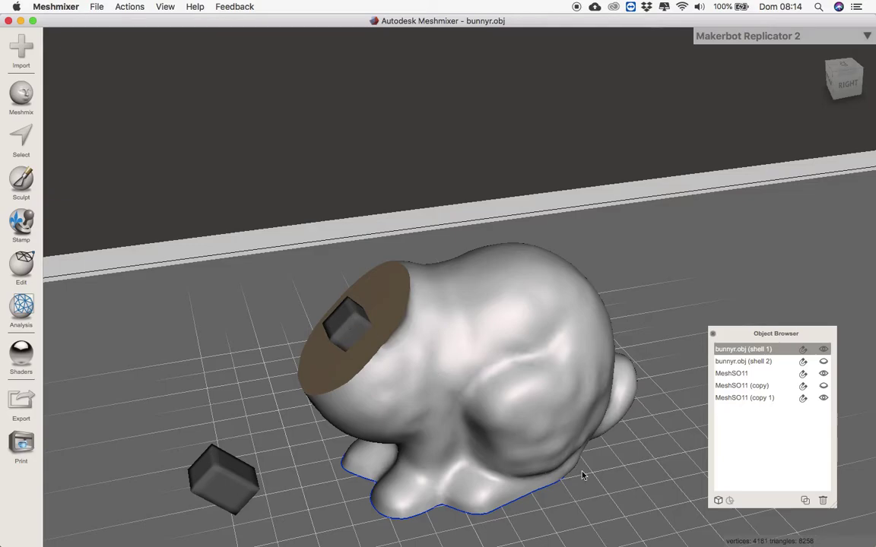
{"action": "left_click", "coordinate": [365, 316], "text": "shift"}
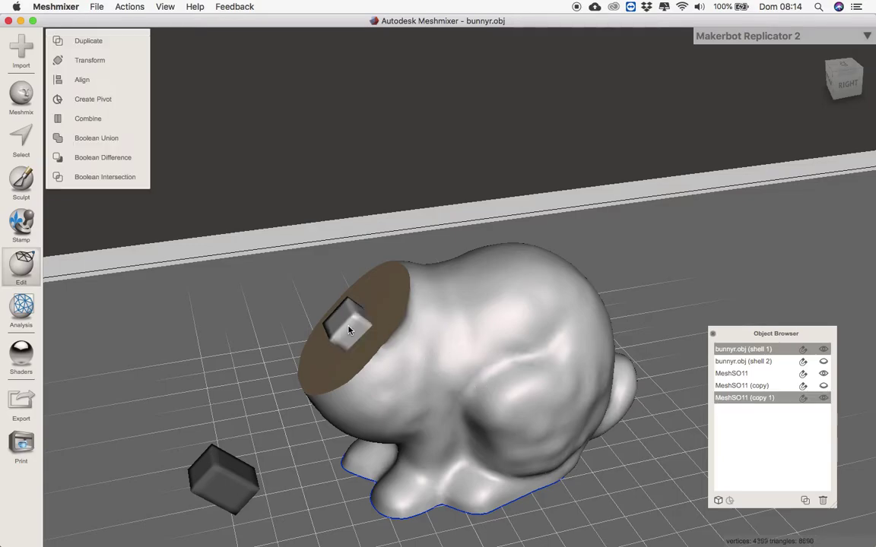
{"action": "left_click", "coordinate": [122, 166]}
{"action": "right_click_drag", "start_coordinate": [281, 229], "coordinate": [391, 279]}
{"action": "scroll", "coordinate": [489, 355], "scroll_direction": "up", "scroll_amount": 2}
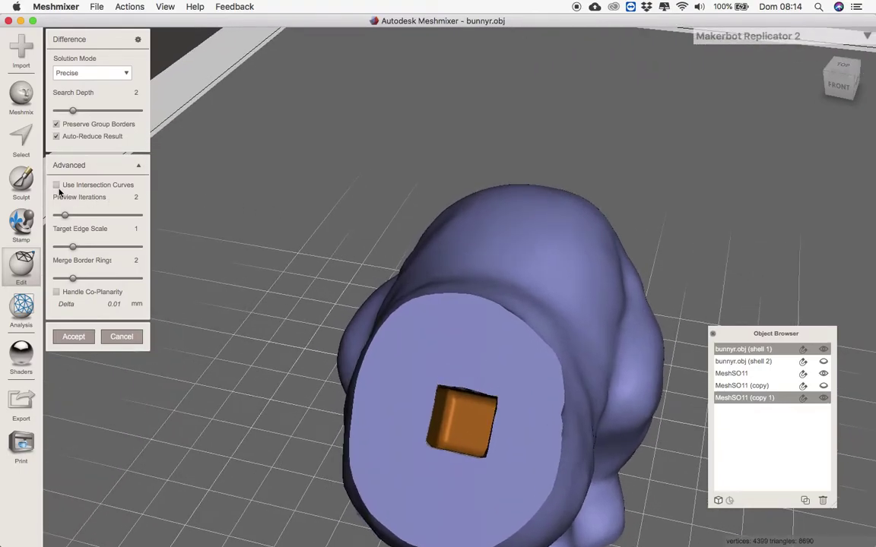
{"action": "right_click_drag", "start_coordinate": [329, 327], "coordinate": [393, 352]}
{"action": "scroll", "coordinate": [393, 363], "scroll_direction": "up", "scroll_amount": 2}
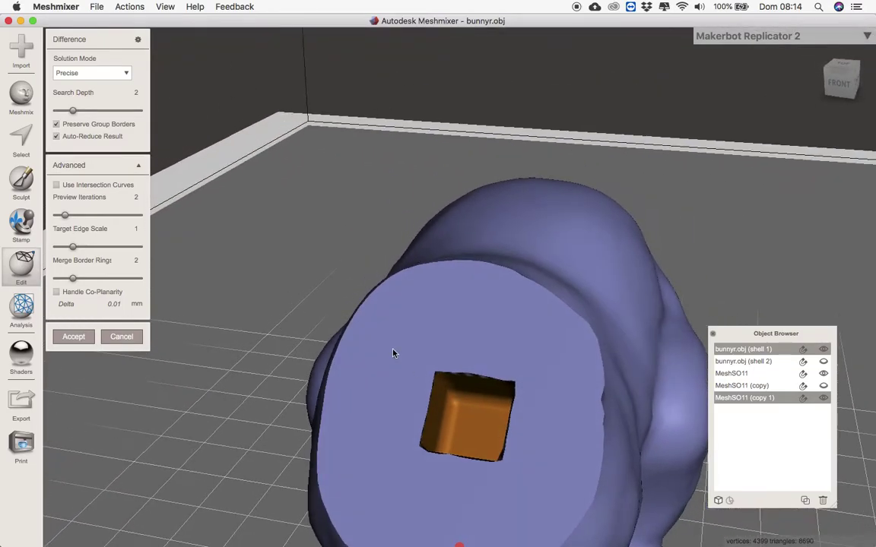
Enable Use Intersection Curves for the difference and raise Preview Iterations to 20
{"action": "left_click", "coordinate": [56, 185]}
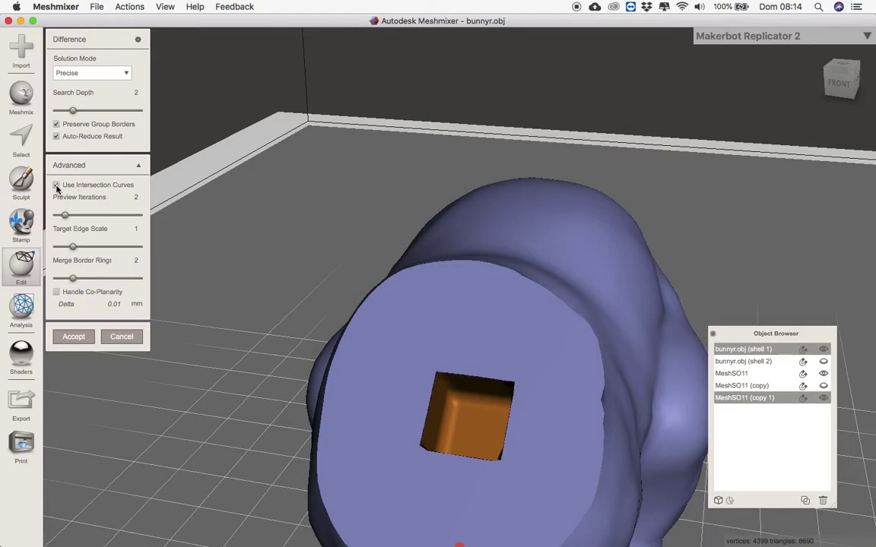
{"action": "right_click_drag", "start_coordinate": [499, 390], "coordinate": [200, 253]}
{"action": "left_click_drag", "start_coordinate": [65, 218], "coordinate": [149, 216]}
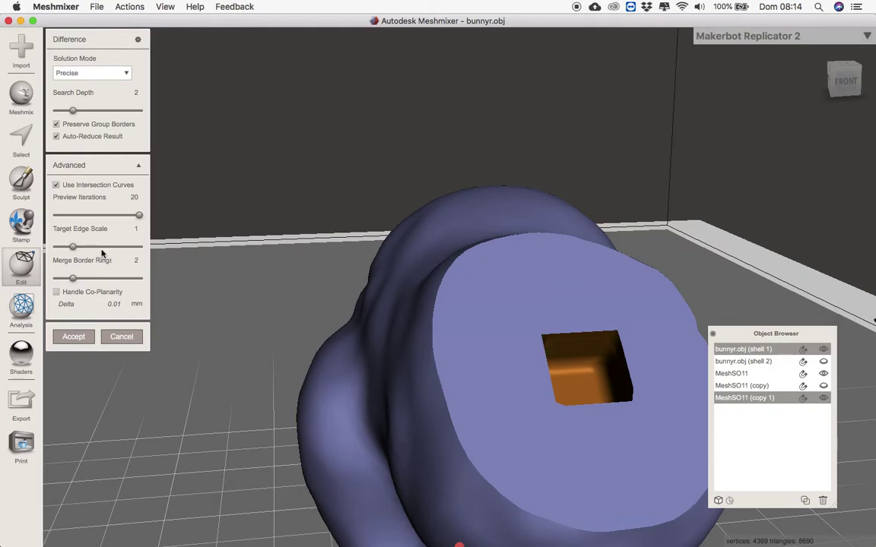
Adjust the difference's Target Edge Scale to 0.44, checking the socket's inner walls from several angles
{"action": "left_click_drag", "start_coordinate": [73, 248], "coordinate": [62, 248]}
{"action": "left_click_drag", "start_coordinate": [126, 246], "coordinate": [47, 249]}
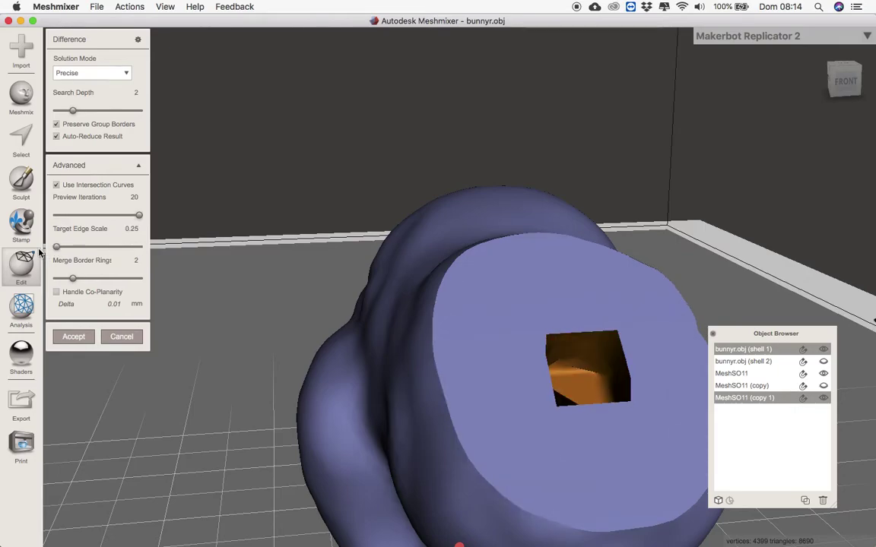
{"action": "right_click_drag", "start_coordinate": [573, 385], "coordinate": [225, 290]}
{"action": "mouse_move", "coordinate": [57, 247]}
{"action": "left_mouse_down"}
{"action": "mouse_move", "coordinate": [110, 248]}
{"action": "mouse_move", "coordinate": [64, 245]}
{"action": "left_mouse_up"}
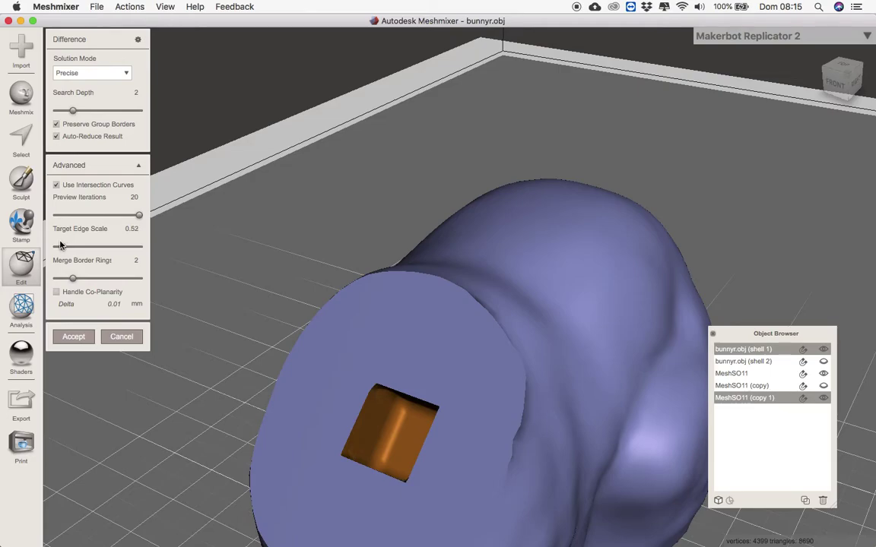
{"action": "right_click_drag", "start_coordinate": [361, 302], "coordinate": [453, 260]}
{"action": "right_click_drag", "start_coordinate": [584, 336], "coordinate": [264, 296]}
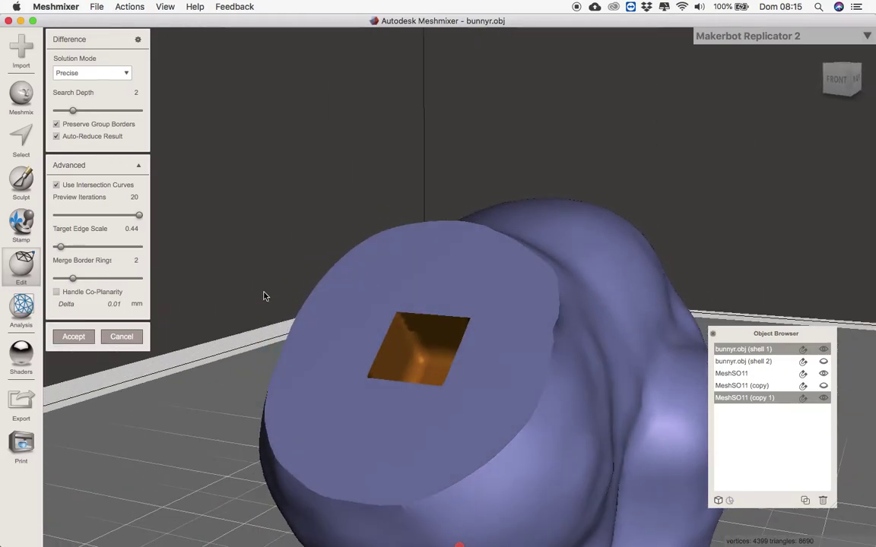
Reduce Merge Border Rings to 1, accept the difference, and inspect the socket cut into the body
{"action": "left_click_drag", "start_coordinate": [94, 276], "coordinate": [22, 291]}
{"action": "right_click_drag", "start_coordinate": [349, 329], "coordinate": [307, 326]}
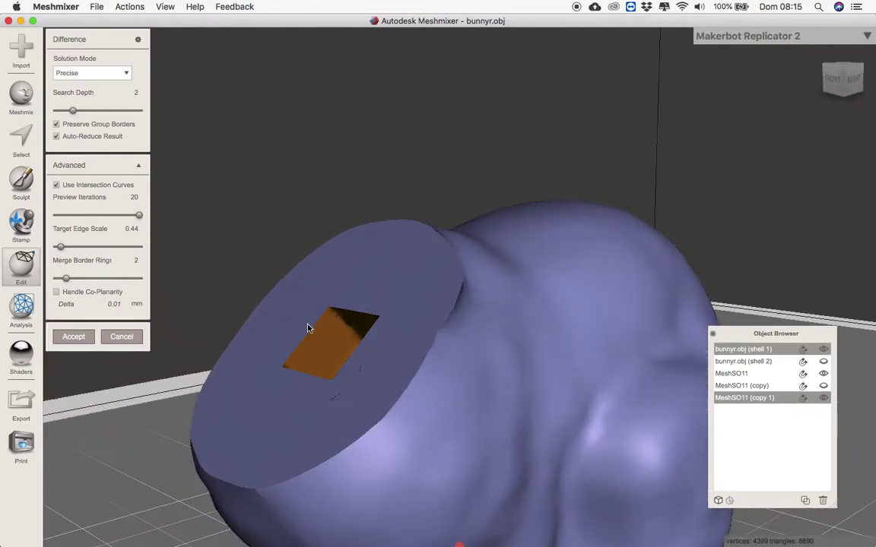
{"action": "left_click", "coordinate": [74, 337]}
{"action": "right_click_drag", "start_coordinate": [249, 317], "coordinate": [214, 362]}
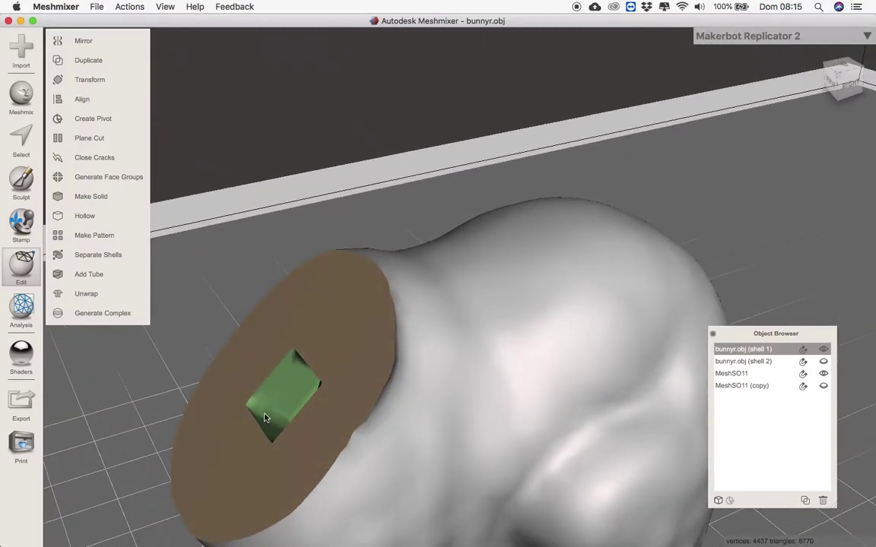
{"action": "right_click_drag", "start_coordinate": [282, 428], "coordinate": [342, 434]}
Undo the accepted boolean on the bunny's body to reopen its settings, and review the socket preview and solution mode options
{"action": "key", "text": "super+shift+u"}
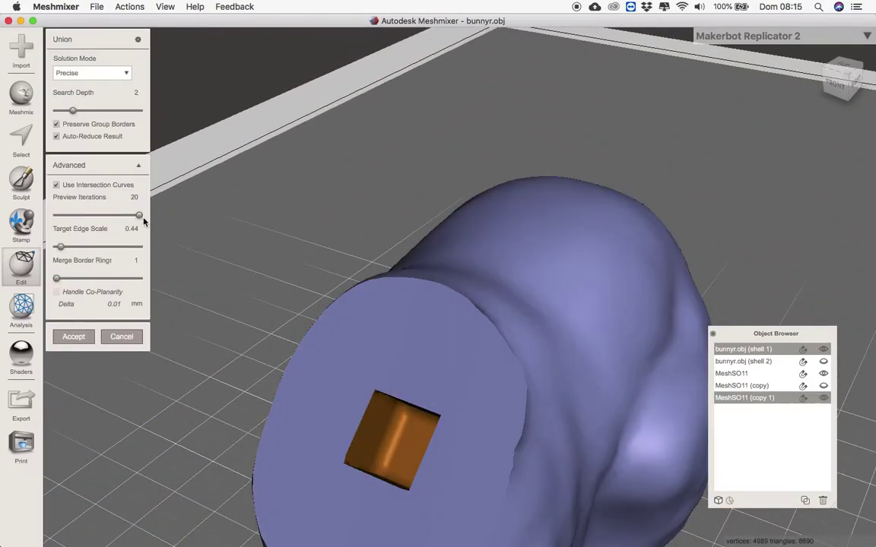
{"action": "left_click_drag", "start_coordinate": [140, 219], "coordinate": [114, 217]}
{"action": "right_click_drag", "start_coordinate": [355, 374], "coordinate": [364, 332]}
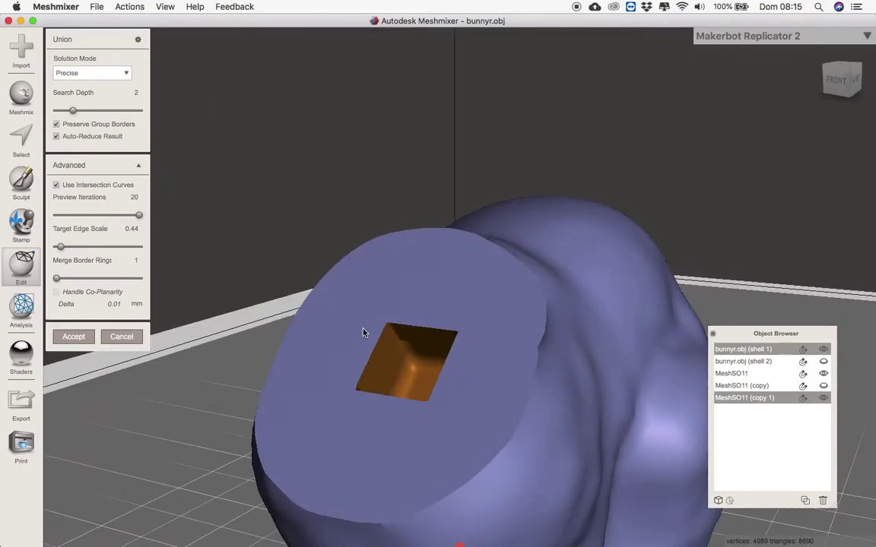
{"action": "left_click_drag", "start_coordinate": [65, 97], "coordinate": [99, 99]}
{"action": "left_click", "coordinate": [124, 73]}
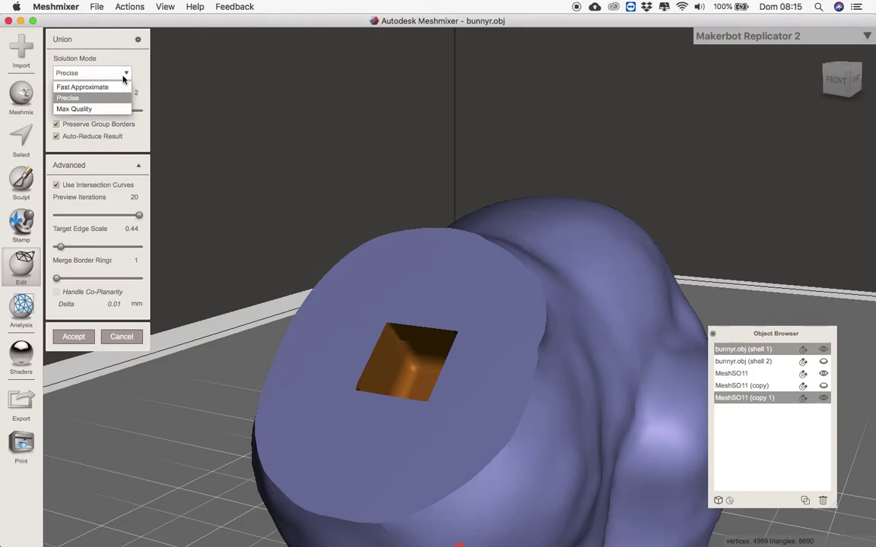
{"action": "left_click", "coordinate": [127, 74]}
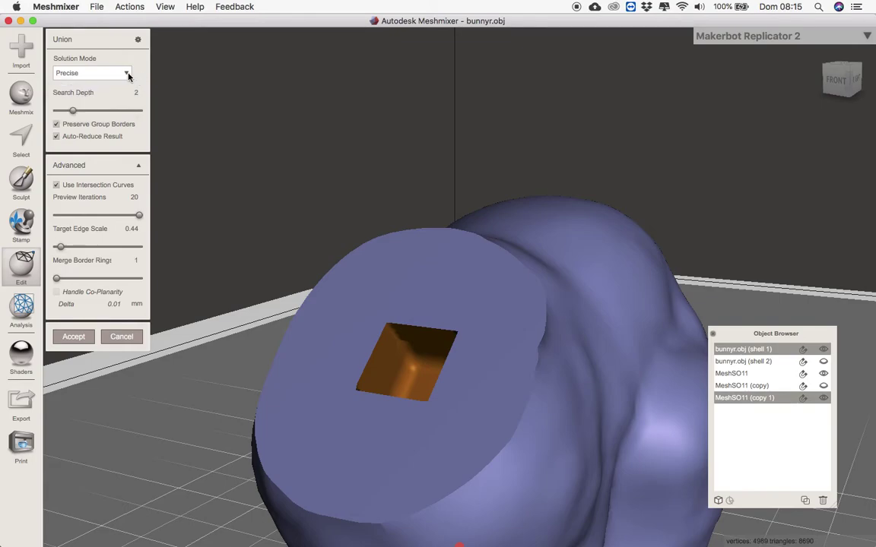
Set the boolean's solution mode to Max Quality and turn off Preserve Group Borders and Auto-Reduce Result
{"action": "left_click", "coordinate": [127, 74]}
{"action": "left_click", "coordinate": [84, 107]}
{"action": "left_click", "coordinate": [55, 136]}
{"action": "left_click", "coordinate": [57, 137]}
{"action": "mouse_move", "coordinate": [378, 303]}
{"action": "right_mouse_down"}
{"action": "mouse_move", "coordinate": [397, 328]}
{"action": "mouse_move", "coordinate": [319, 260]}
{"action": "mouse_move", "coordinate": [388, 317]}
{"action": "right_mouse_up"}
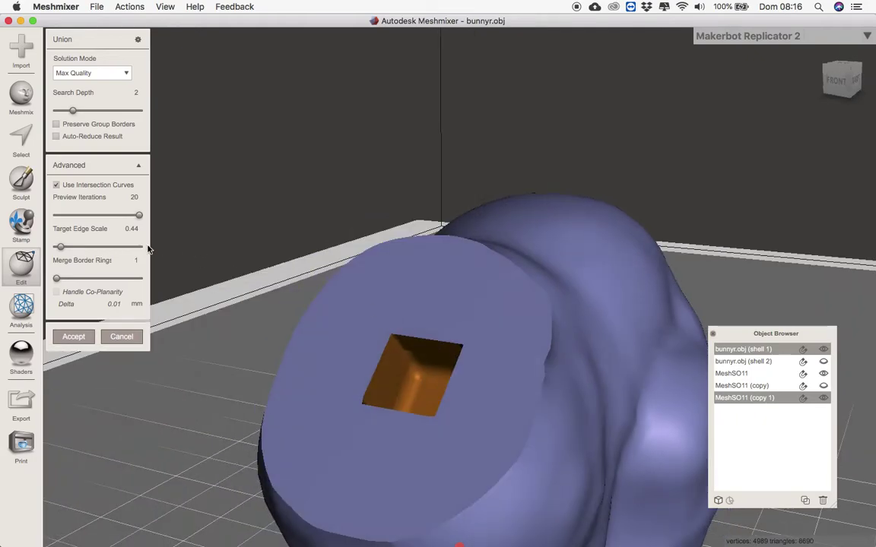
Lower Target Edge Scale to 0.25, accept the boolean, and inspect the socket cut into the body
{"action": "right_click_drag", "start_coordinate": [385, 366], "coordinate": [487, 348]}
{"action": "left_click_drag", "start_coordinate": [62, 248], "coordinate": [55, 249]}
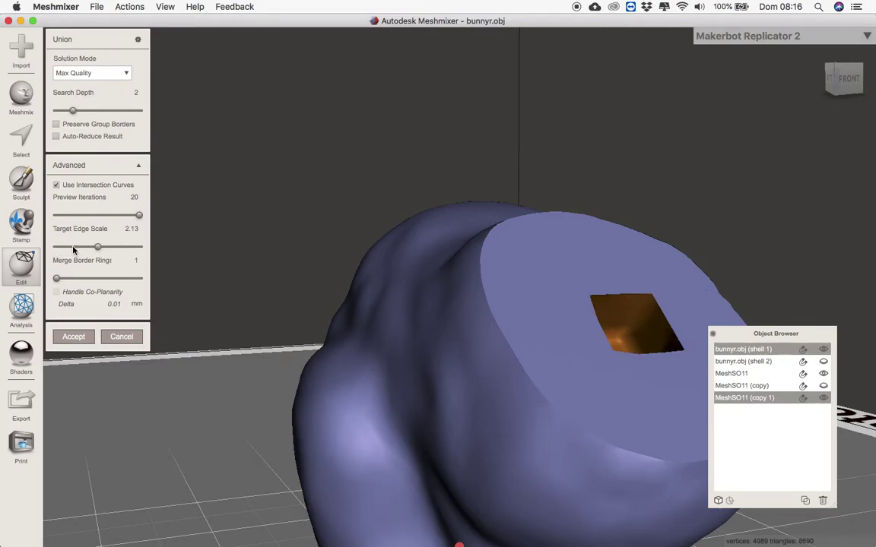
{"action": "right_click_drag", "start_coordinate": [486, 298], "coordinate": [385, 325]}
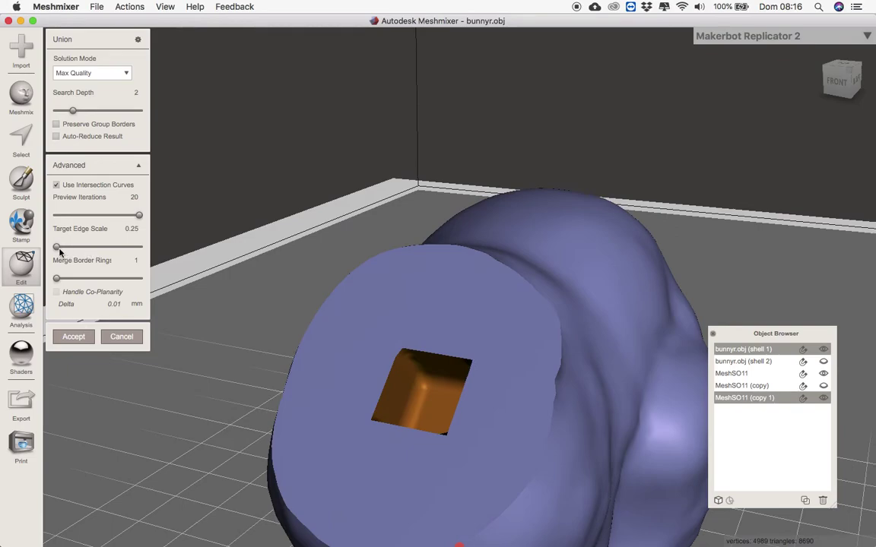
{"action": "left_click", "coordinate": [74, 336]}
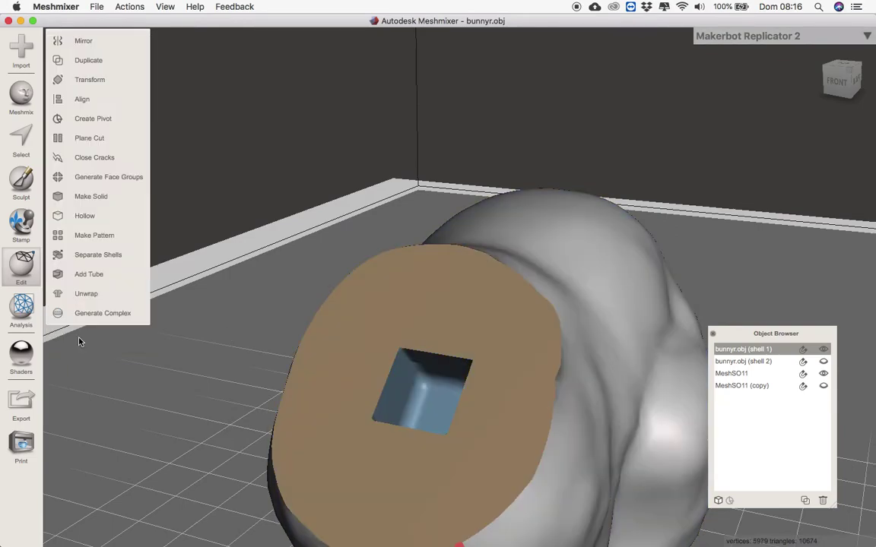
{"action": "right_click_drag", "start_coordinate": [325, 385], "coordinate": [344, 392]}
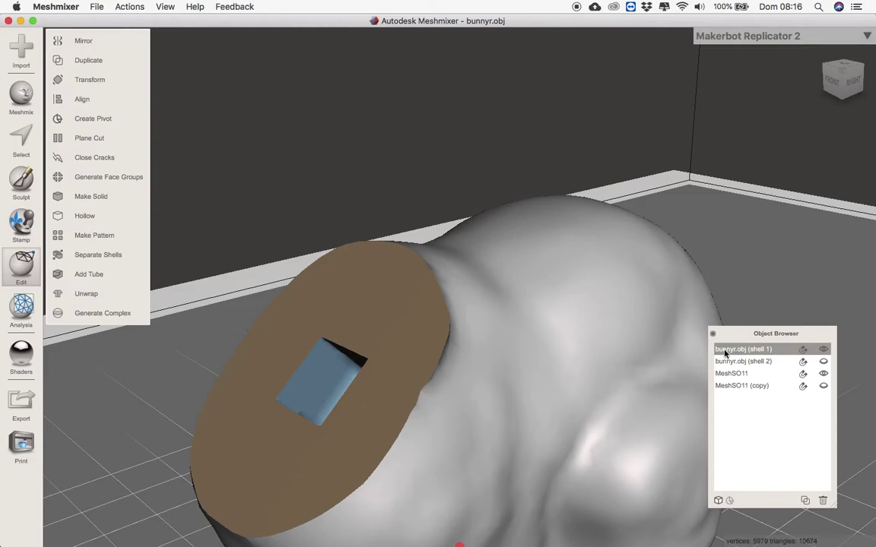
Hide the bunny's body, show the head and the box copy, and view the neck's cut face from below
{"action": "left_click", "coordinate": [823, 350]}
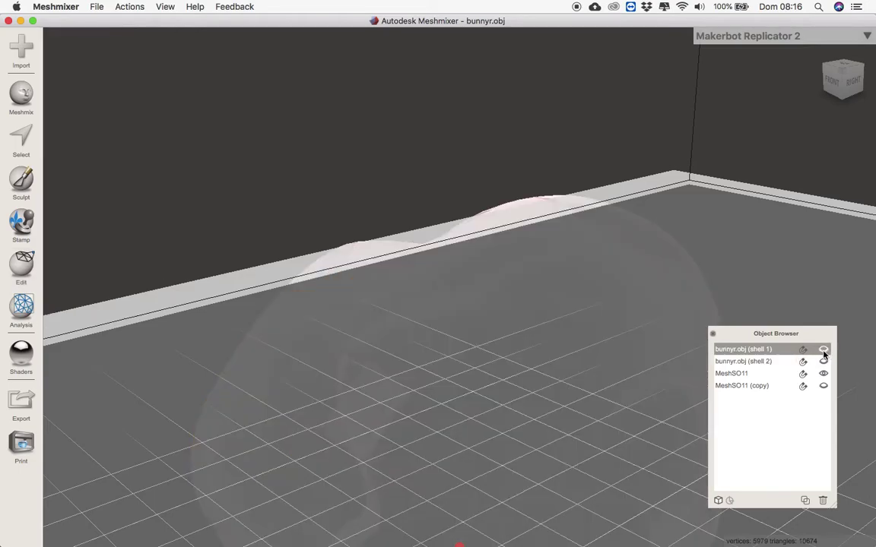
{"action": "left_click", "coordinate": [824, 362]}
{"action": "right_click_drag", "start_coordinate": [573, 356], "coordinate": [334, 357]}
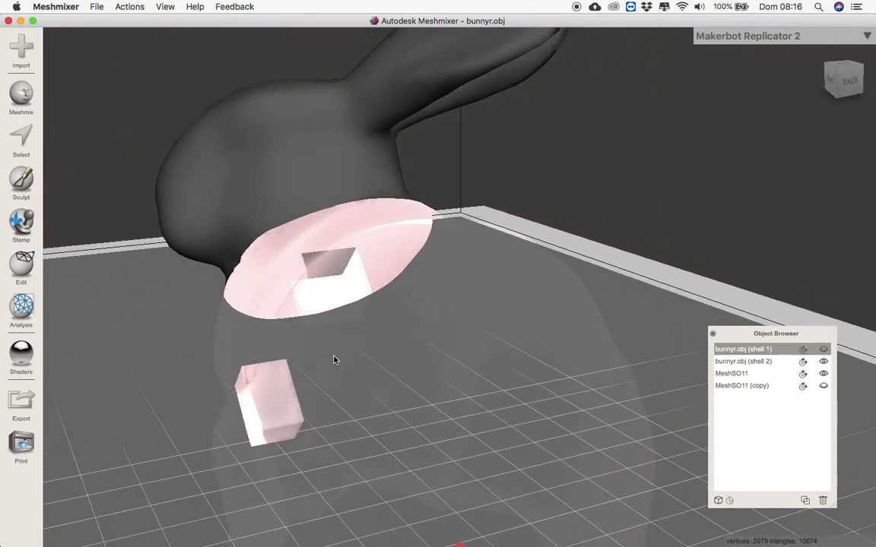
{"action": "left_click", "coordinate": [823, 387]}
{"action": "right_click_drag", "start_coordinate": [730, 345], "coordinate": [509, 344]}
{"action": "scroll", "coordinate": [529, 316], "scroll_direction": "up", "scroll_amount": 5}
{"action": "scroll", "coordinate": [529, 316], "scroll_direction": "down", "scroll_amount": 5}
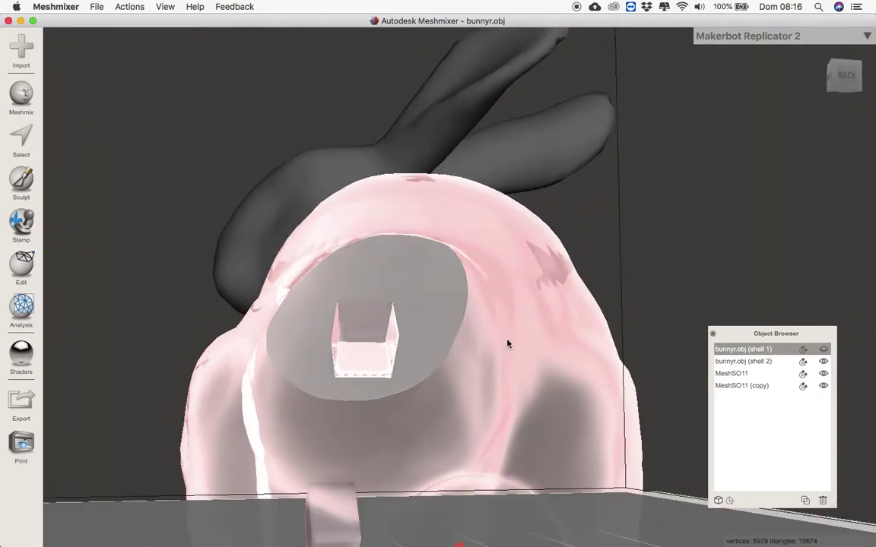
Select the bunny's parts and the box copy in turn to examine which objects belong to the head's socket cut
{"action": "left_click", "coordinate": [735, 362]}
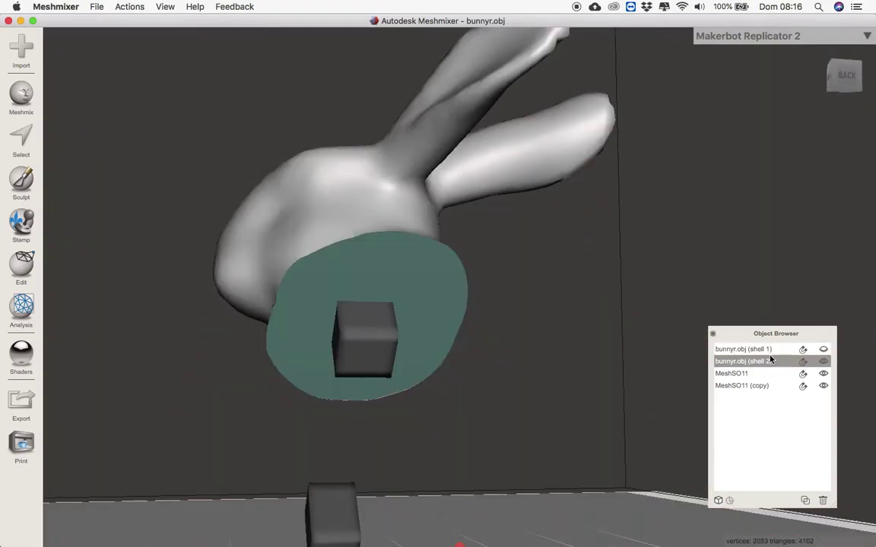
{"action": "left_click", "coordinate": [771, 351]}
{"action": "left_click", "coordinate": [762, 363]}
{"action": "left_click", "coordinate": [767, 350]}
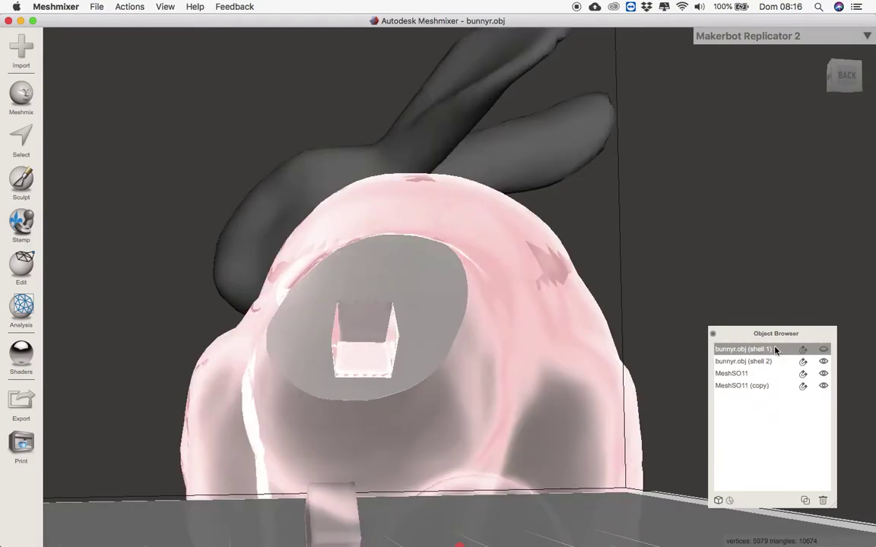
{"action": "left_click", "coordinate": [761, 363]}
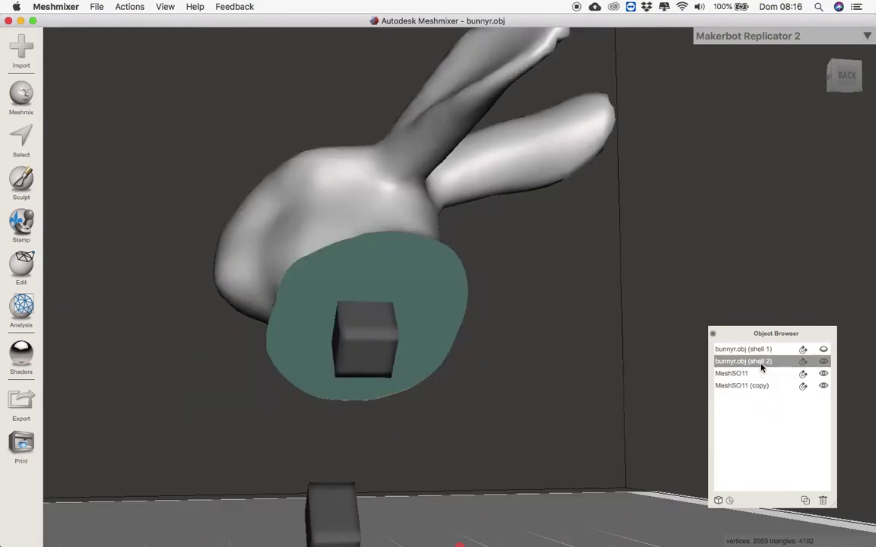
{"action": "left_click", "coordinate": [362, 329]}
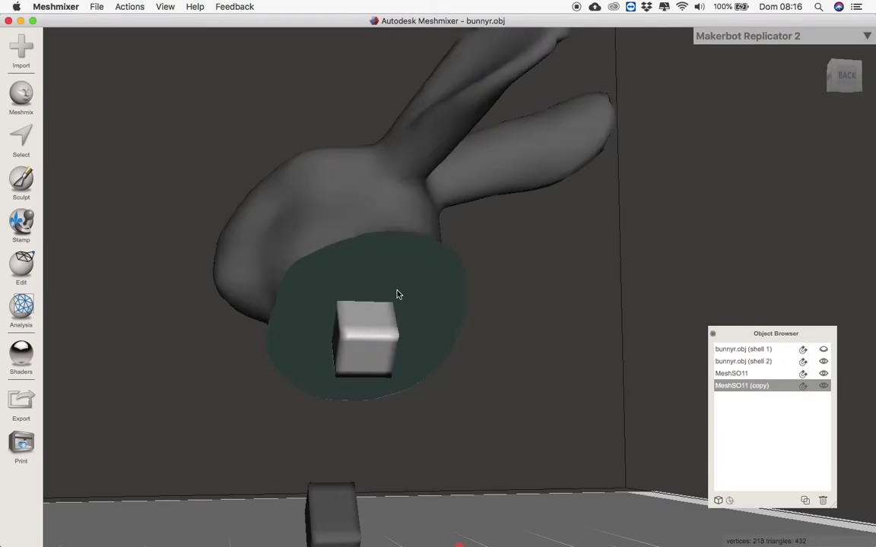
{"action": "left_click", "coordinate": [359, 227]}
{"action": "right_click_drag", "start_coordinate": [346, 283], "coordinate": [477, 304]}
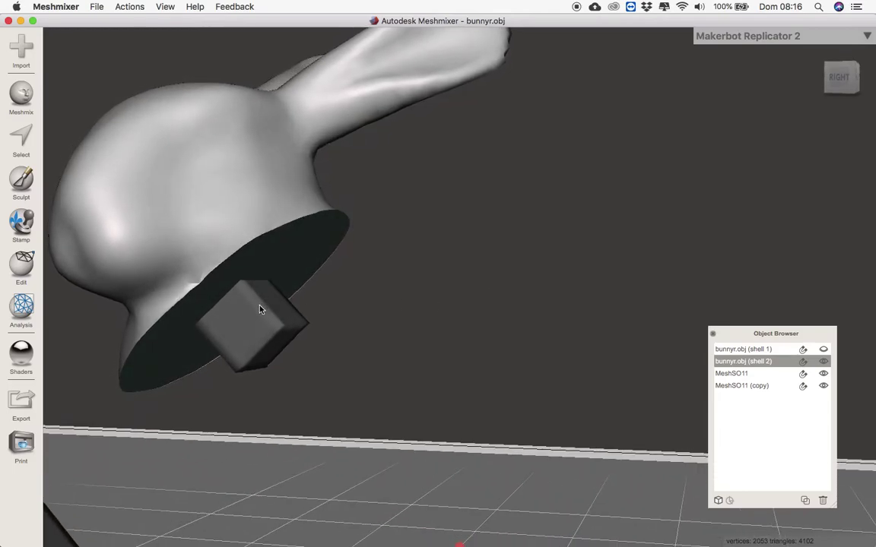
{"action": "left_click", "coordinate": [259, 310]}
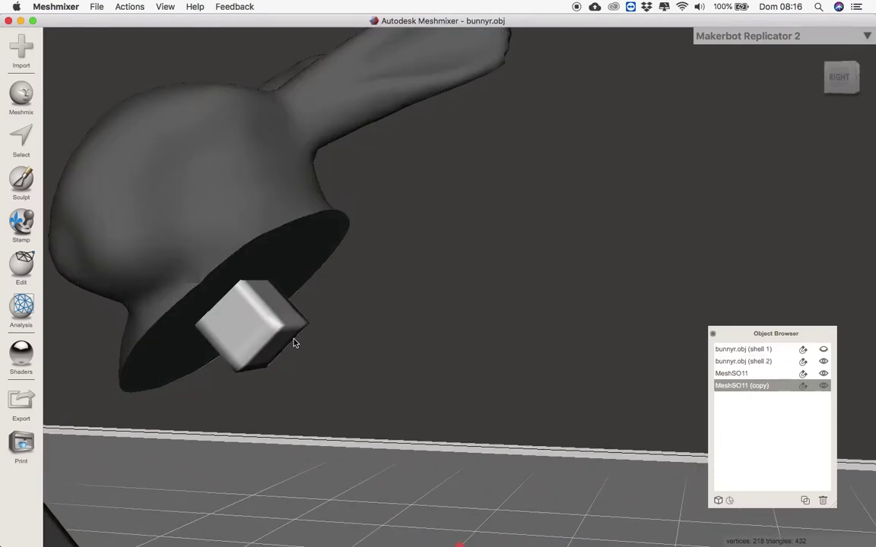
{"action": "left_click", "coordinate": [217, 249]}
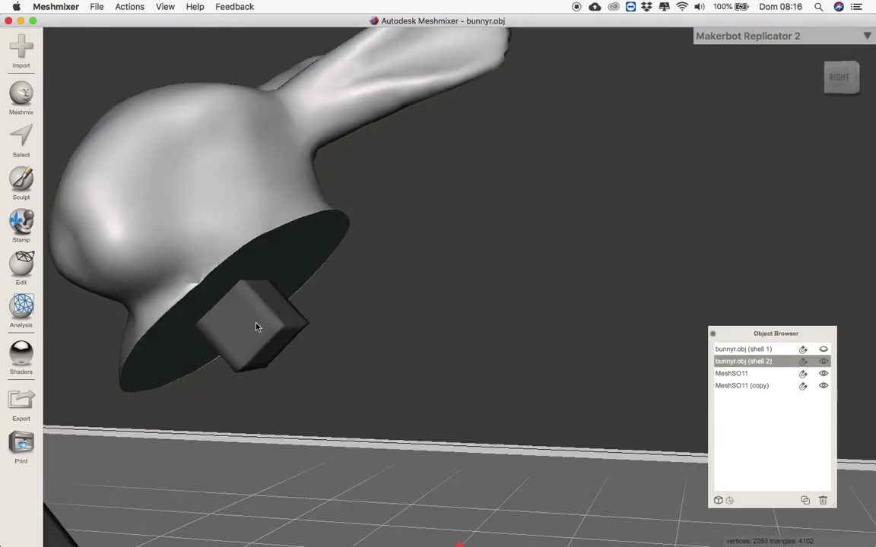
{"action": "left_click", "coordinate": [281, 325]}
{"action": "left_click", "coordinate": [220, 250]}
{"action": "left_click", "coordinate": [255, 309]}
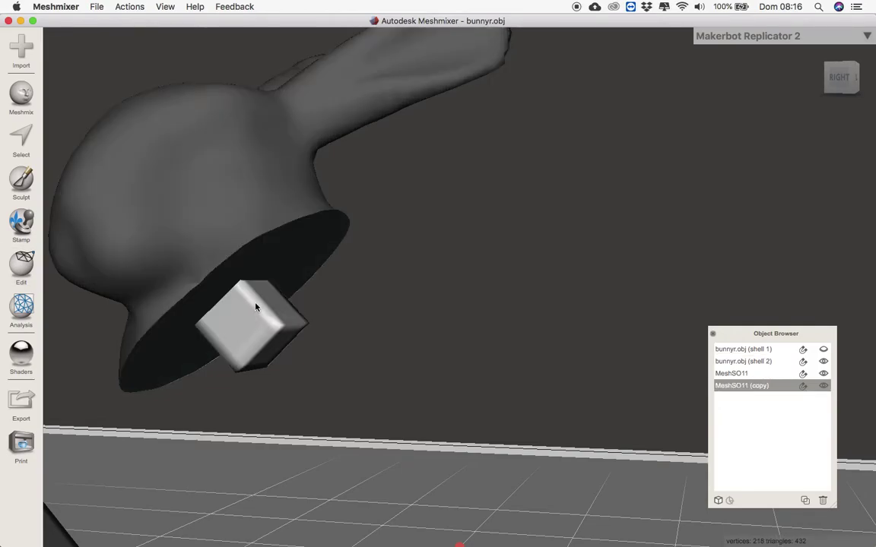
Start a Boolean Difference that subtracts the box copy from the bunny's head, and inspect the socket preview
{"action": "left_click", "coordinate": [189, 237]}
{"action": "left_click", "coordinate": [252, 318], "text": "shift"}
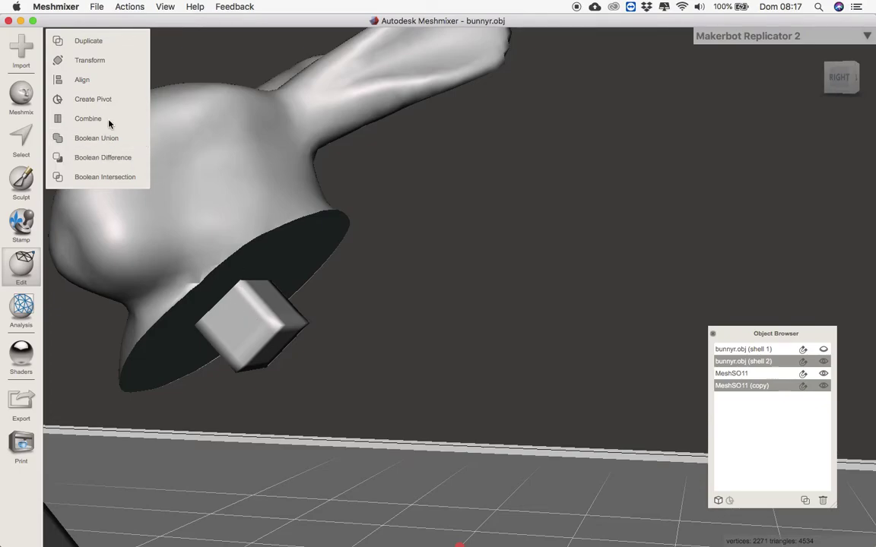
{"action": "left_click", "coordinate": [119, 158]}
{"action": "right_click_drag", "start_coordinate": [309, 264], "coordinate": [196, 232]}
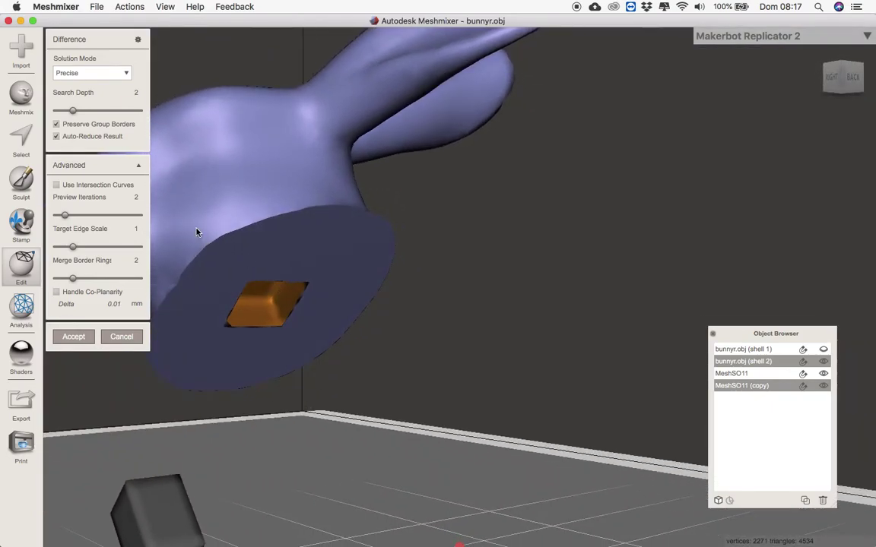
Set the head difference's solution mode to Max Quality and turn off Preserve Group Borders
{"action": "left_click", "coordinate": [106, 69]}
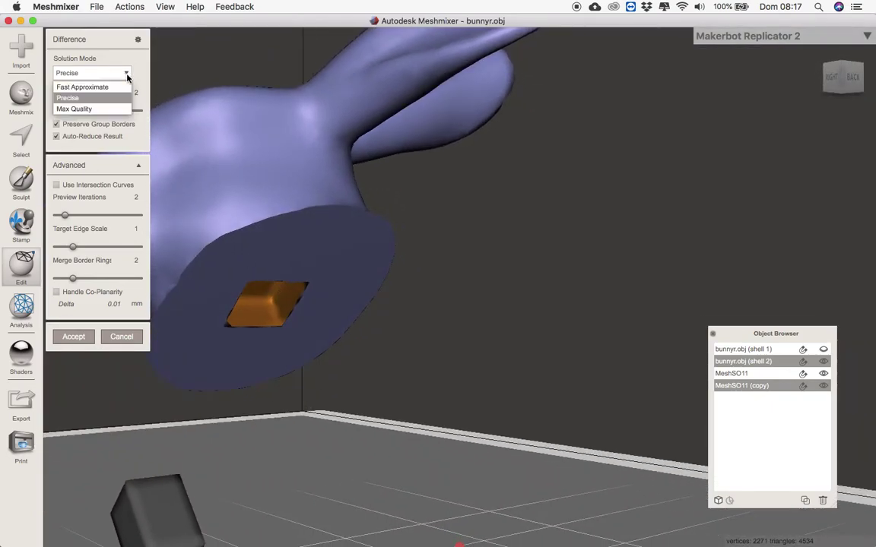
{"action": "left_click", "coordinate": [88, 108]}
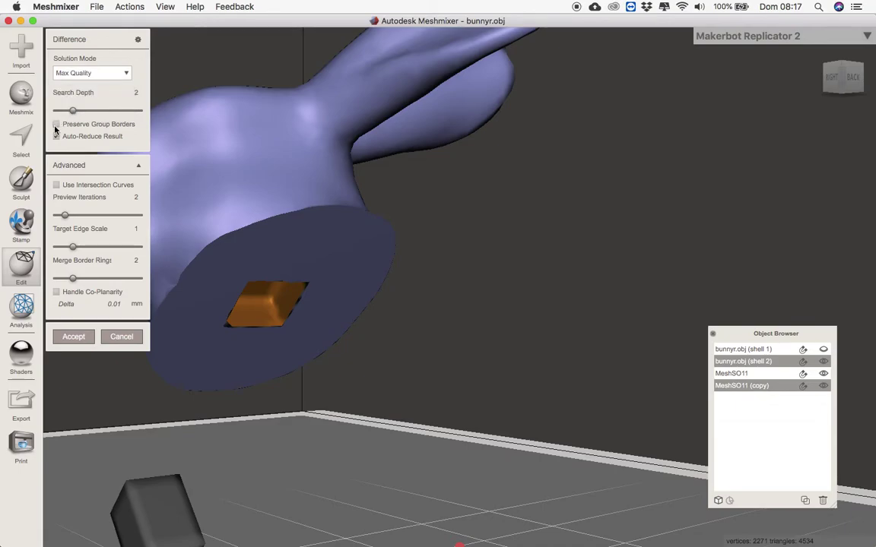